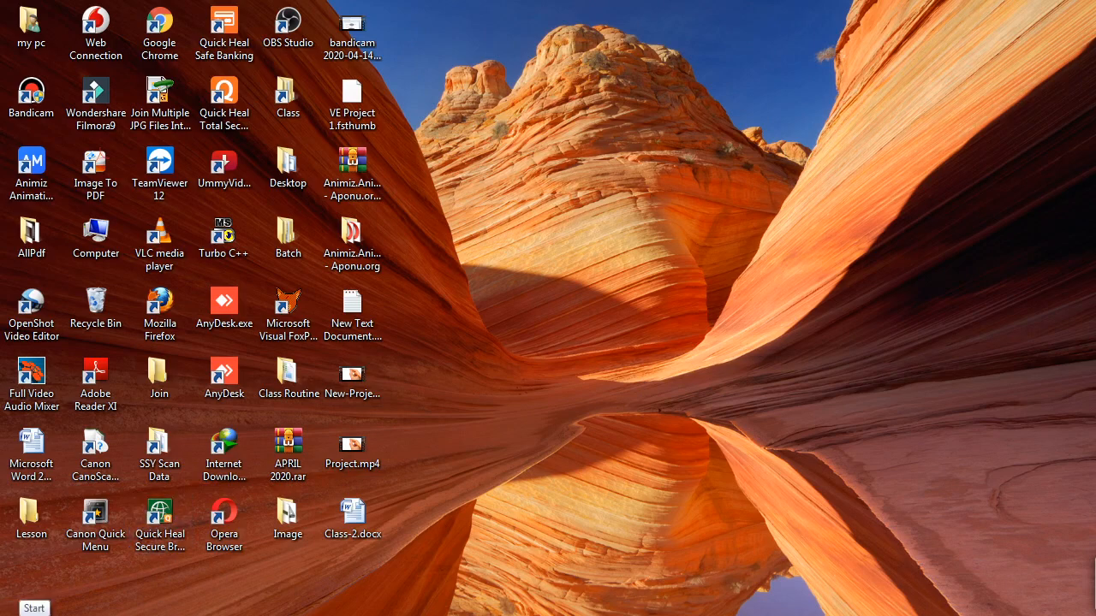
- Launch Microsoft Office Word 2007 from the Microsoft Office program group
{"action": "left_click", "coordinate": [13, 609]}
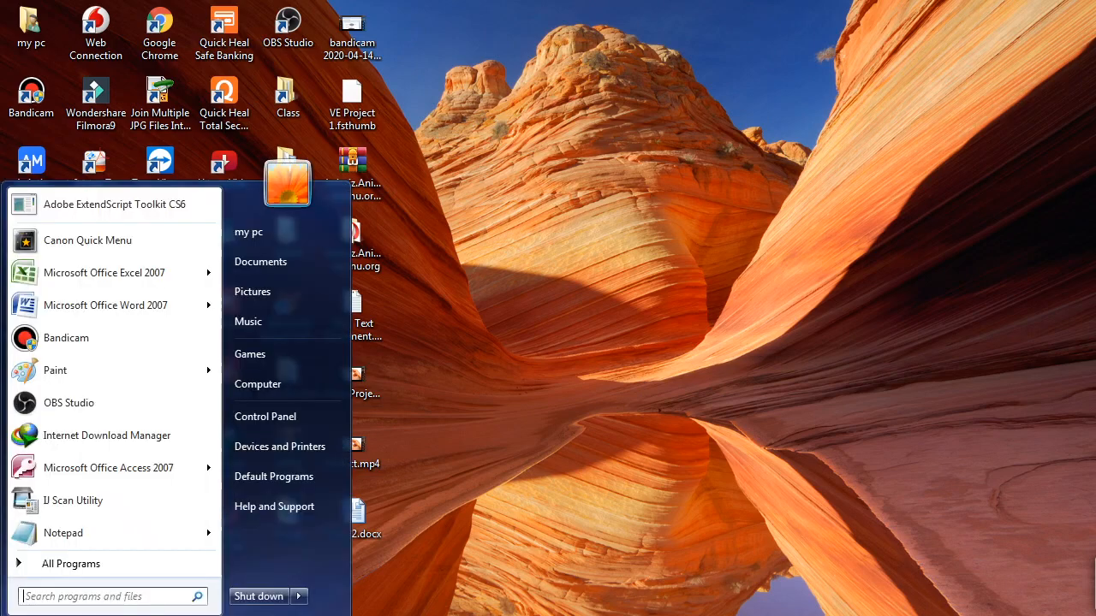
{"action": "left_click", "coordinate": [92, 572]}
{"action": "scroll", "coordinate": [116, 446], "scroll_direction": "down", "scroll_amount": 3}
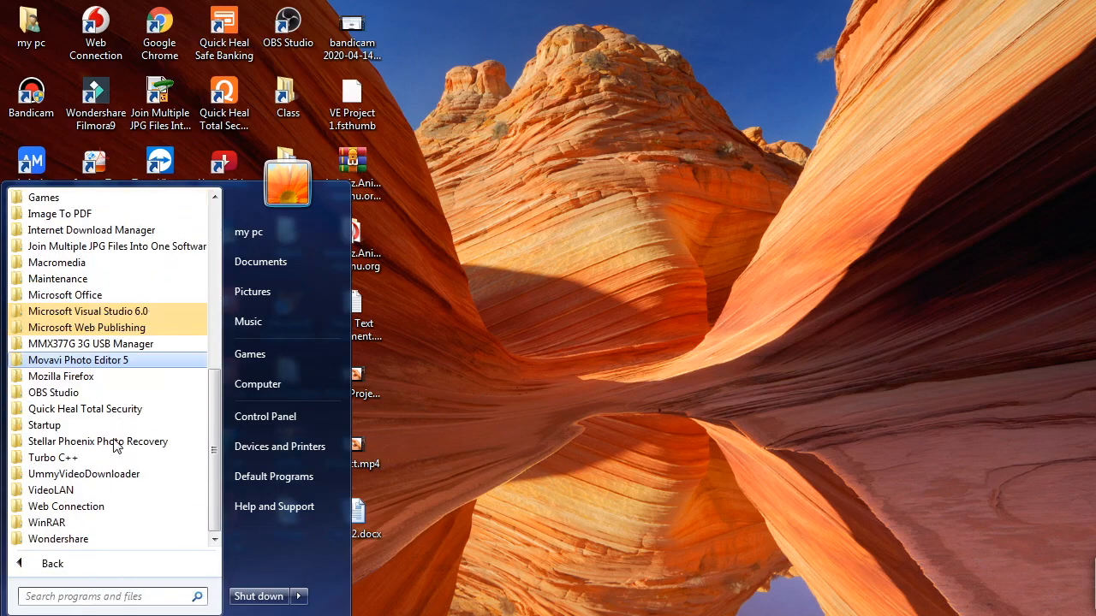
{"action": "scroll", "coordinate": [137, 497], "scroll_direction": "up", "scroll_amount": 1}
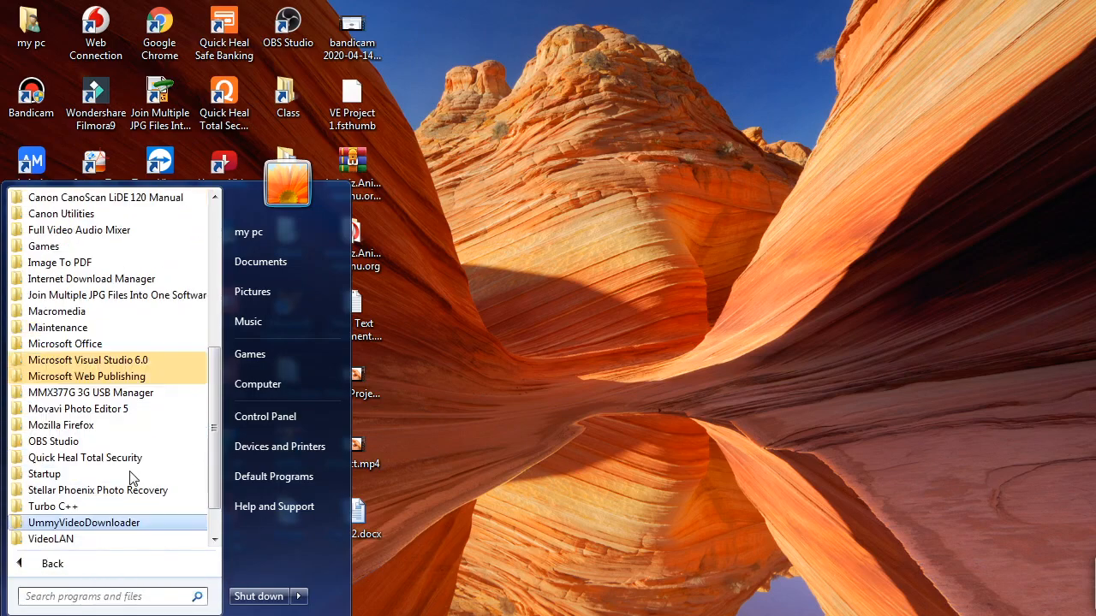
{"action": "left_click", "coordinate": [94, 344]}
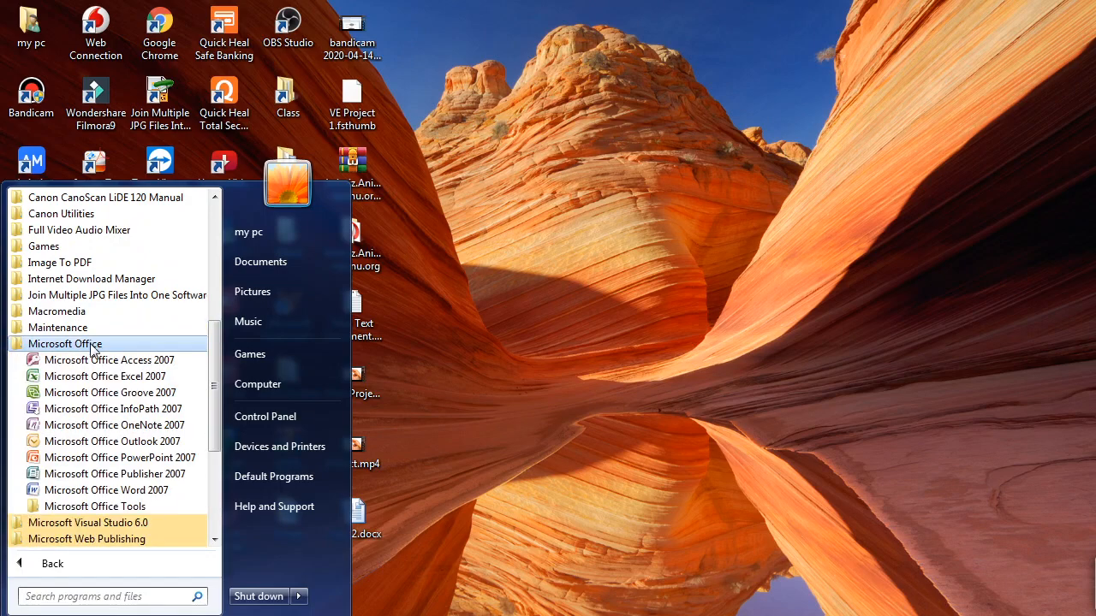
{"action": "left_click", "coordinate": [99, 491]}
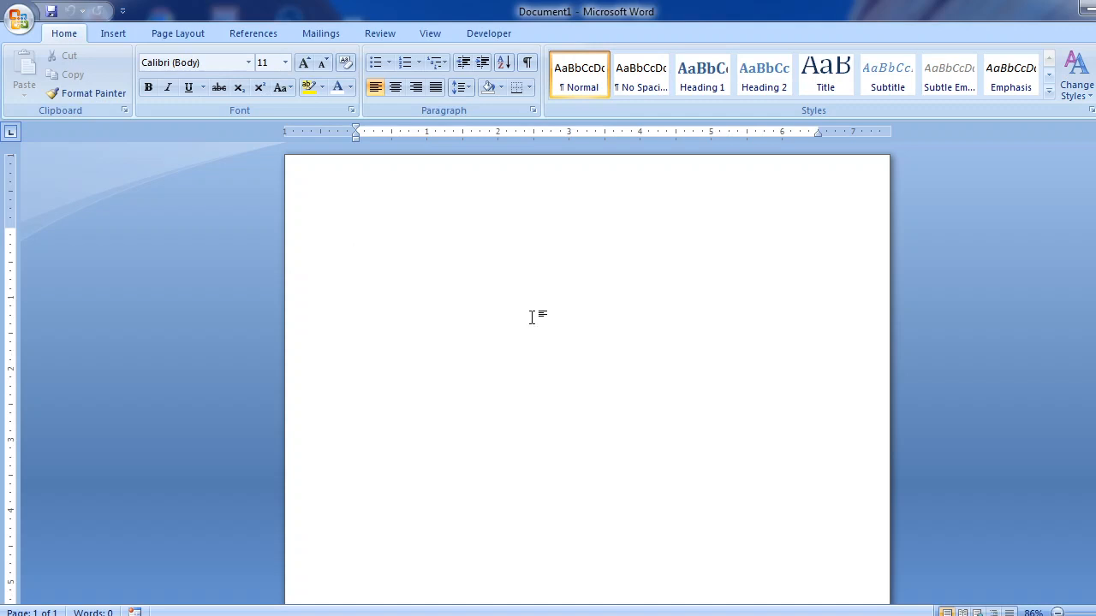
- Open the AutoCorrect options from the proofing settings in Word Options
{"action": "left_click", "coordinate": [19, 17]}
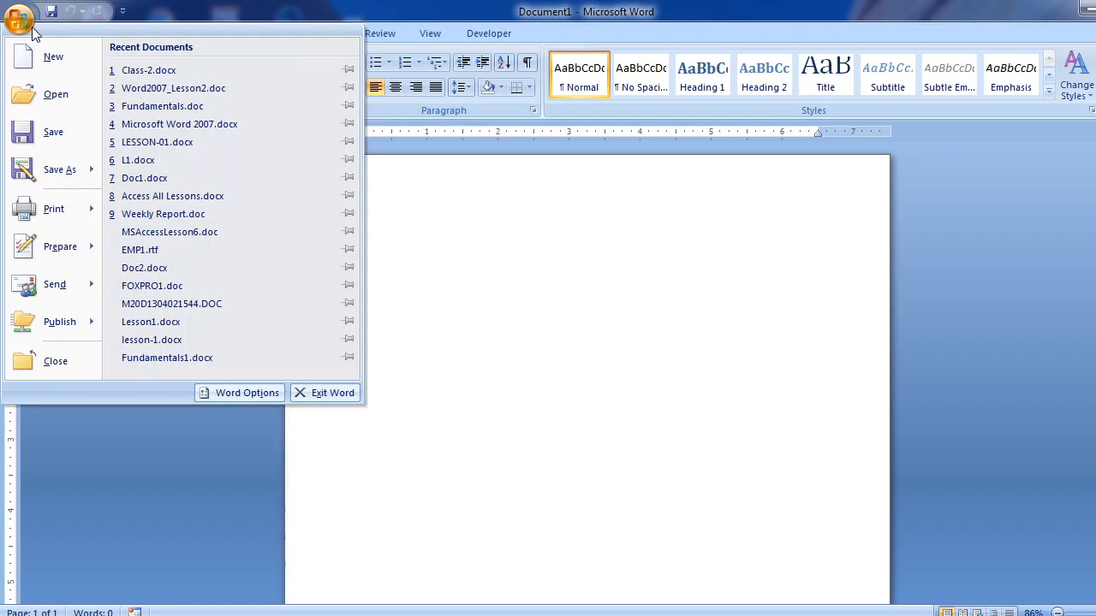
{"action": "left_click", "coordinate": [246, 391]}
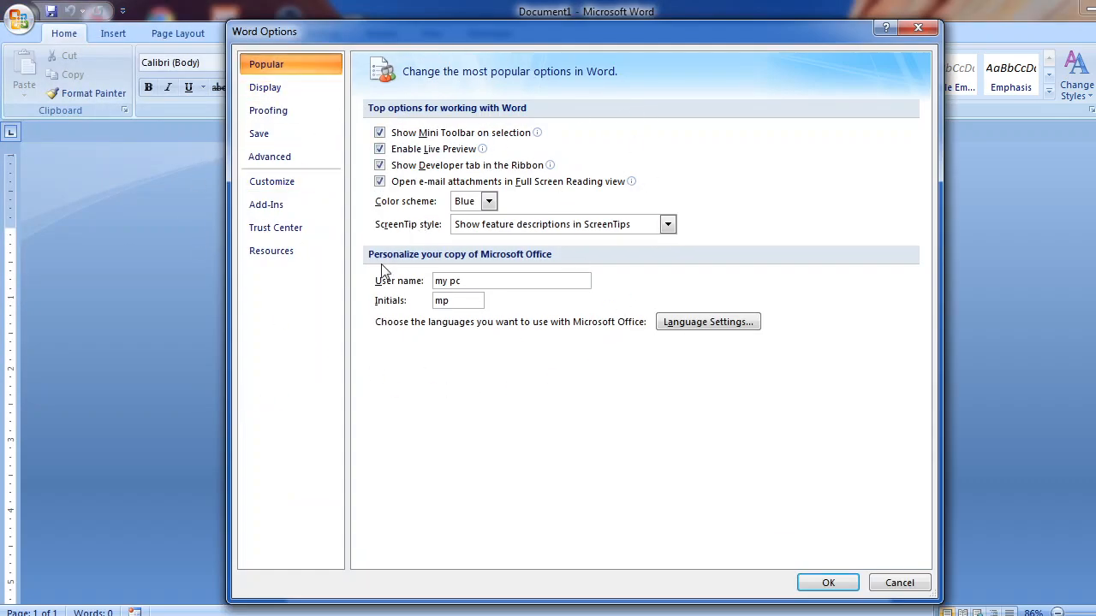
{"action": "left_click", "coordinate": [276, 117]}
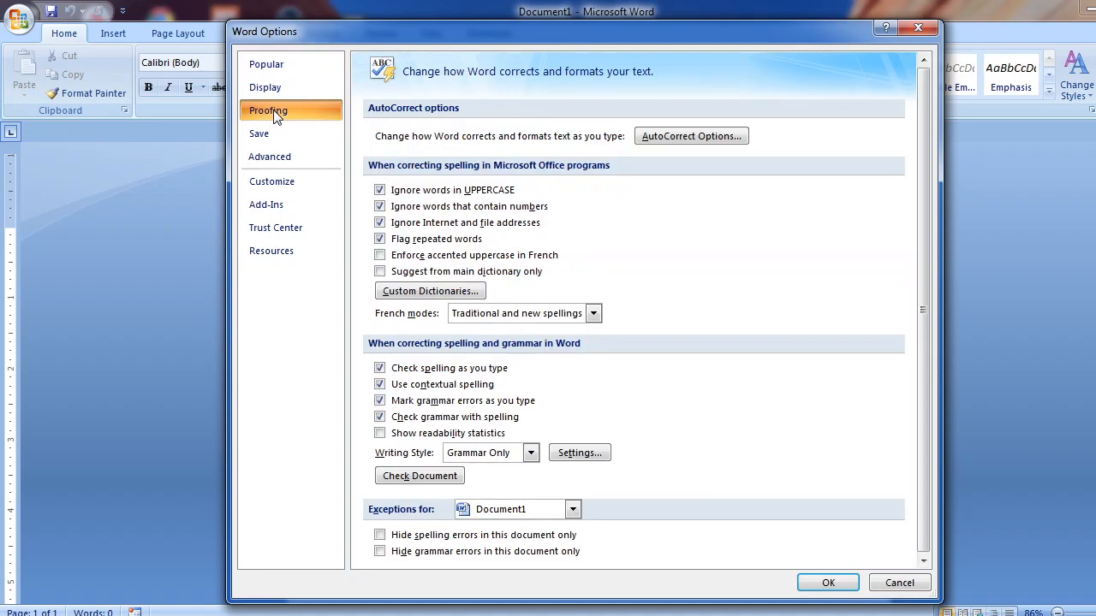
{"action": "left_click", "coordinate": [680, 142]}
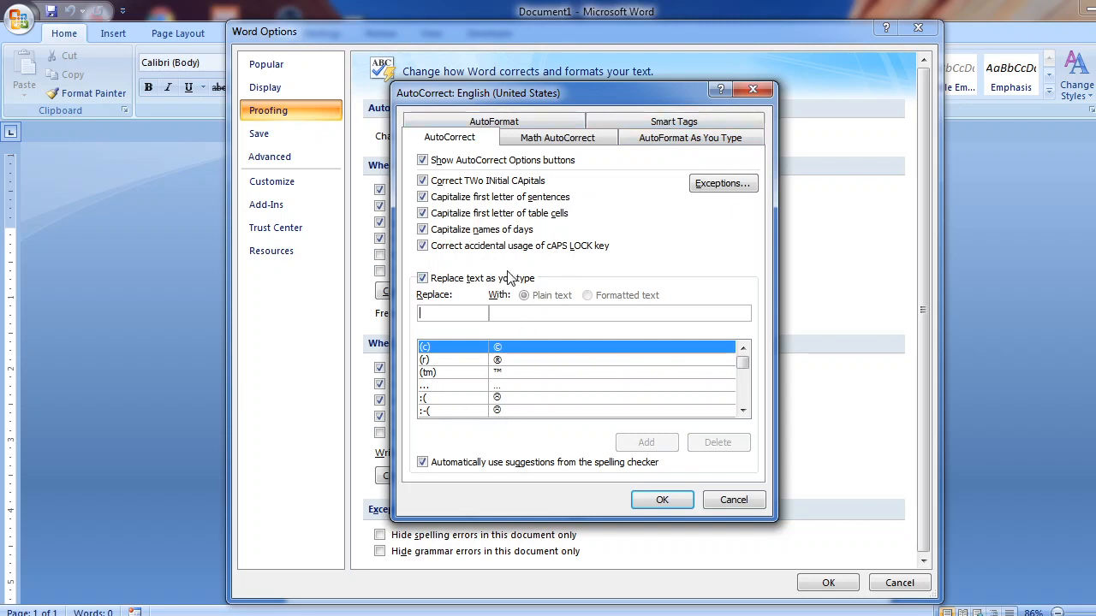
- Enter SMPS as the text that AutoCorrect should replace
{"action": "left_click", "coordinate": [445, 314]}
{"action": "left_click", "coordinate": [514, 312]}
{"action": "type", "text": "M"}
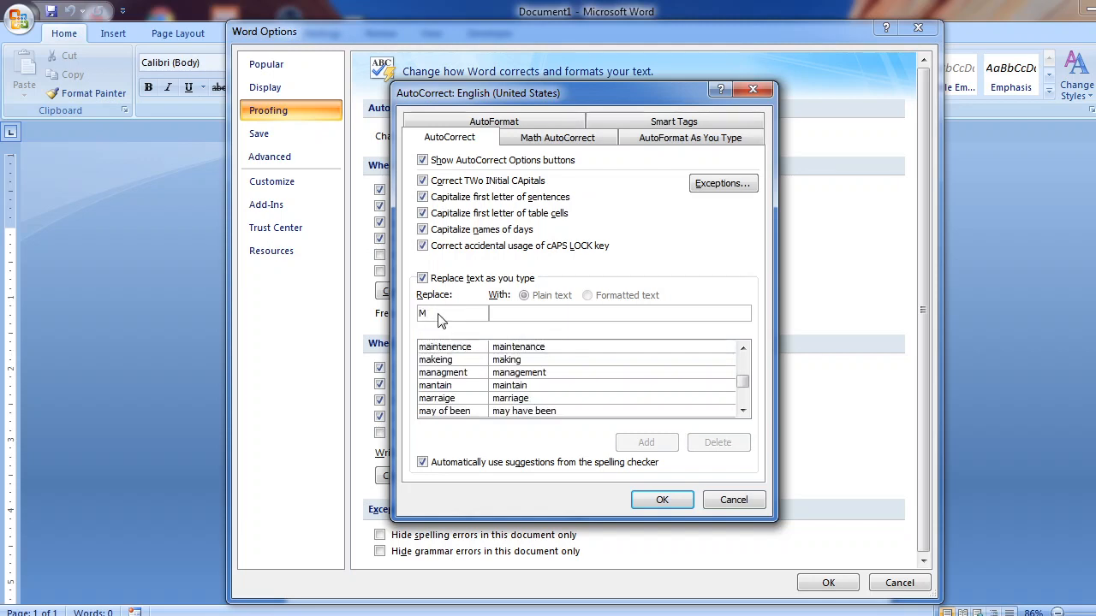
{"action": "type", "text": "SPS"}
{"action": "left_click_drag", "start_coordinate": [455, 314], "coordinate": [313, 306]}
{"action": "type", "text": "SMPS"}
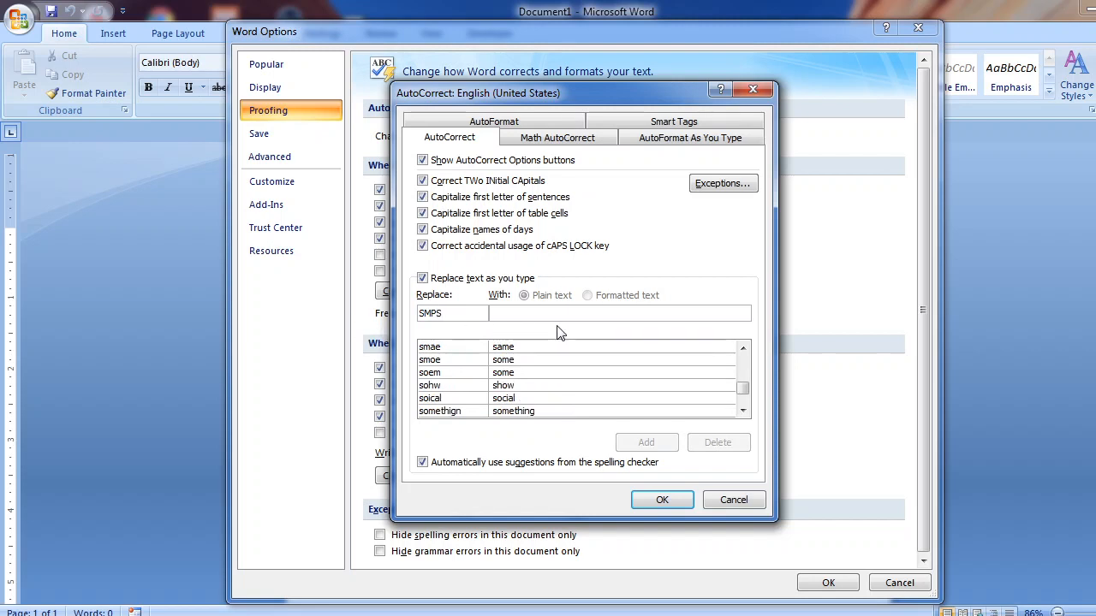
- Set the AutoCorrect replacement to SWITCH MODE POWER SUPPLY, add the entry and accept the option changes
{"action": "left_click", "coordinate": [514, 311]}
{"action": "type", "text": "SWITCH"}
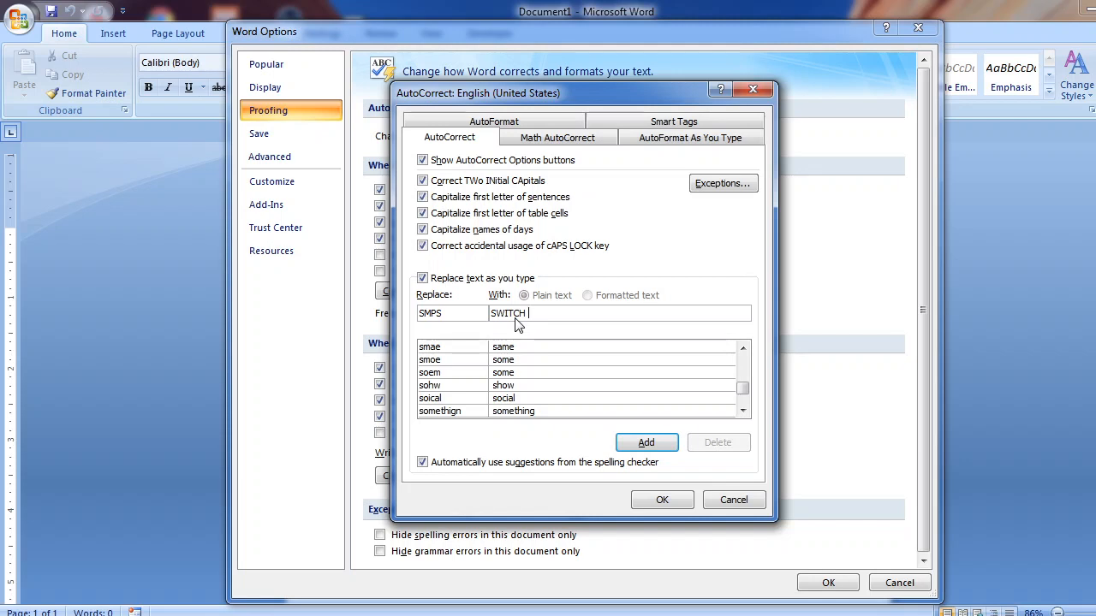
{"action": "type", "text": " MODE"}
{"action": "type", "text": " PL"}
{"action": "type", "text": "OWER"}
{"action": "type", "text": " SU"}
{"action": "type", "text": "PPLY"}
{"action": "left_click", "coordinate": [651, 443]}
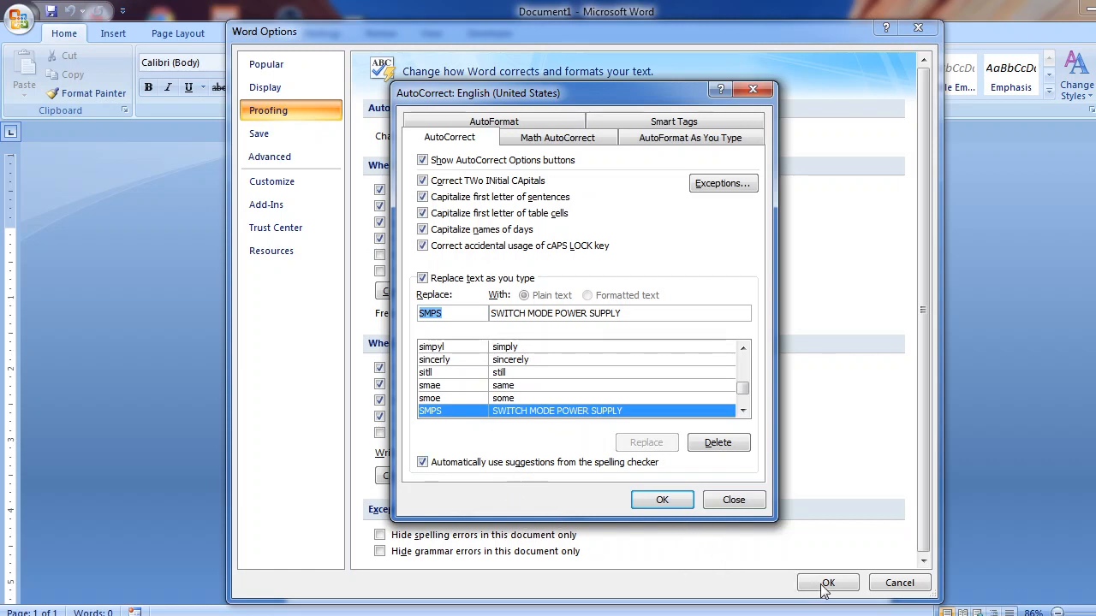
{"action": "left_click", "coordinate": [674, 500]}
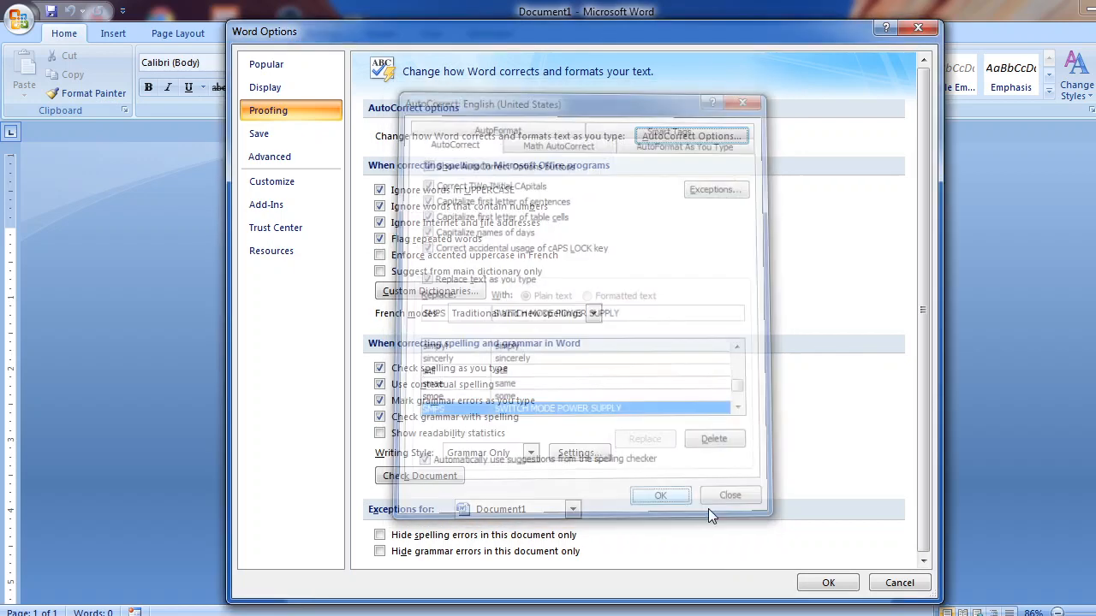
{"action": "left_click", "coordinate": [827, 583]}
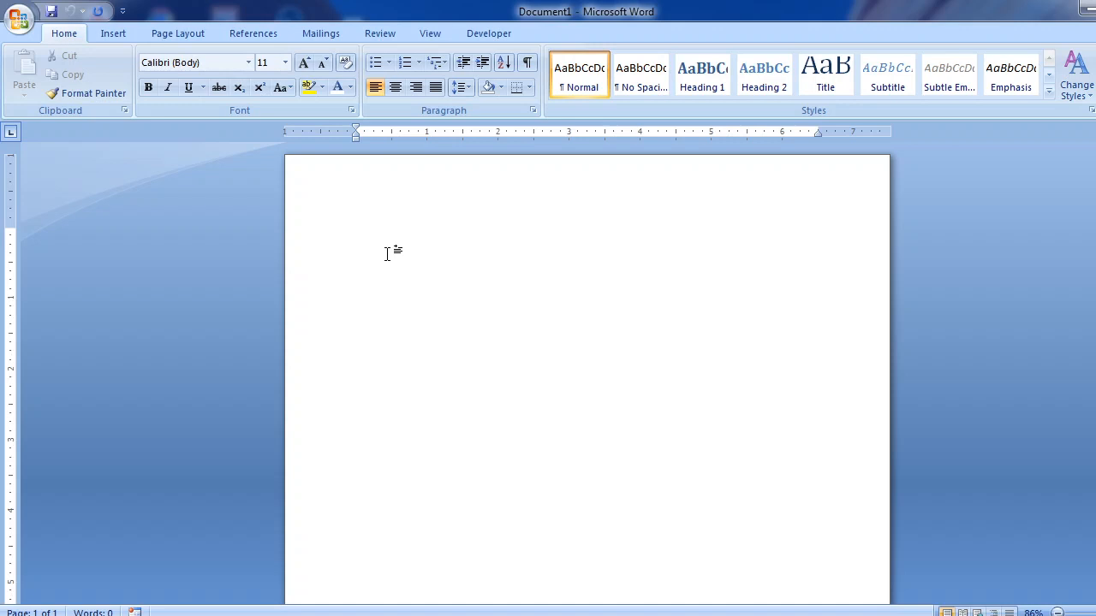
- Test the AutoCorrect entry by writing SMPS on three separate lines of the document
{"action": "type", "text": "SMPS"}
{"action": "key", "text": "Return"}
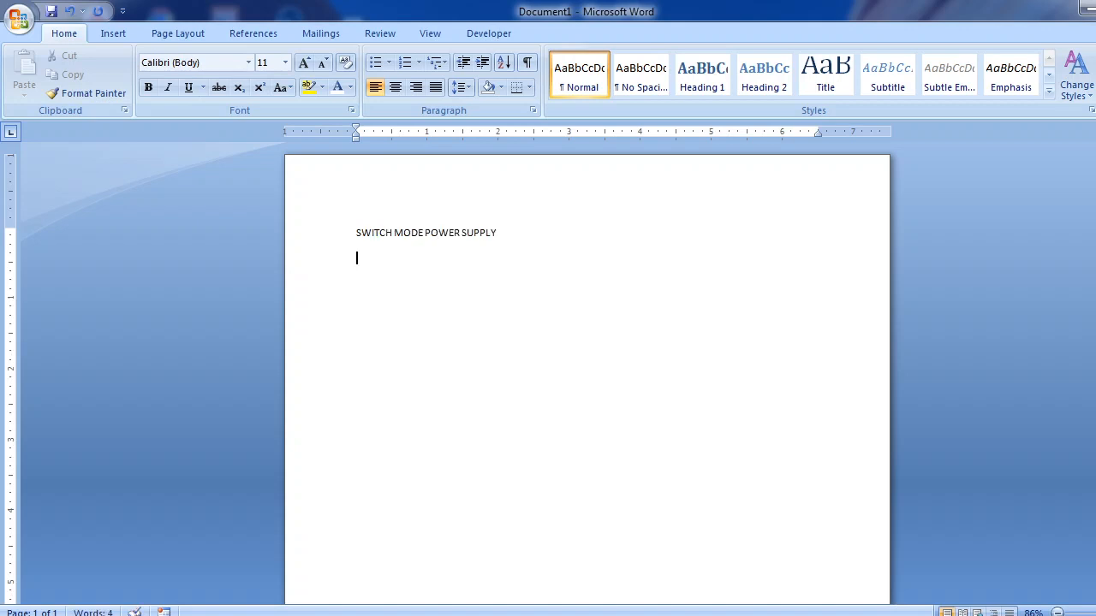
{"action": "type", "text": "SMPS"}
{"action": "key", "text": "F3"}
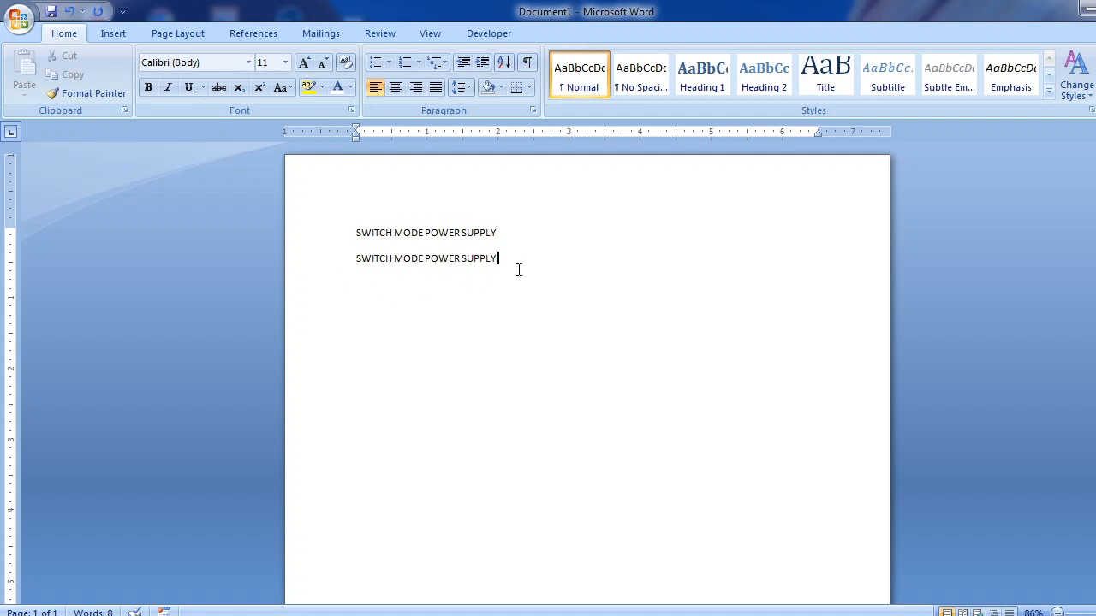
{"action": "key", "text": "Return"}
{"action": "type", "text": "SMPS"}
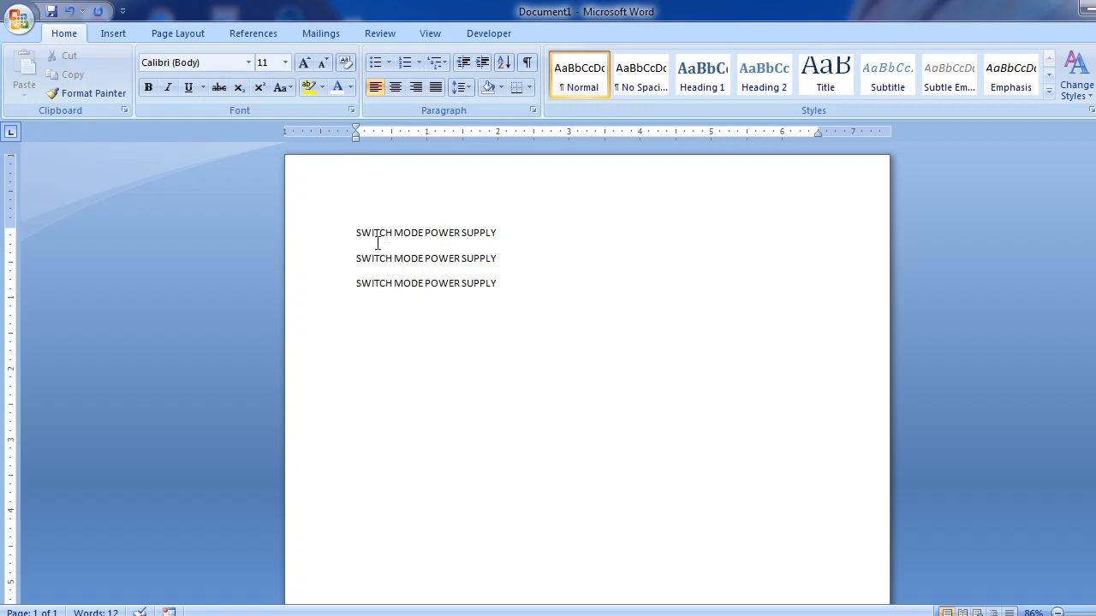
{"action": "left_click_drag", "start_coordinate": [350, 234], "coordinate": [486, 248]}
{"action": "left_click", "coordinate": [499, 234]}
{"action": "left_click", "coordinate": [336, 298]}
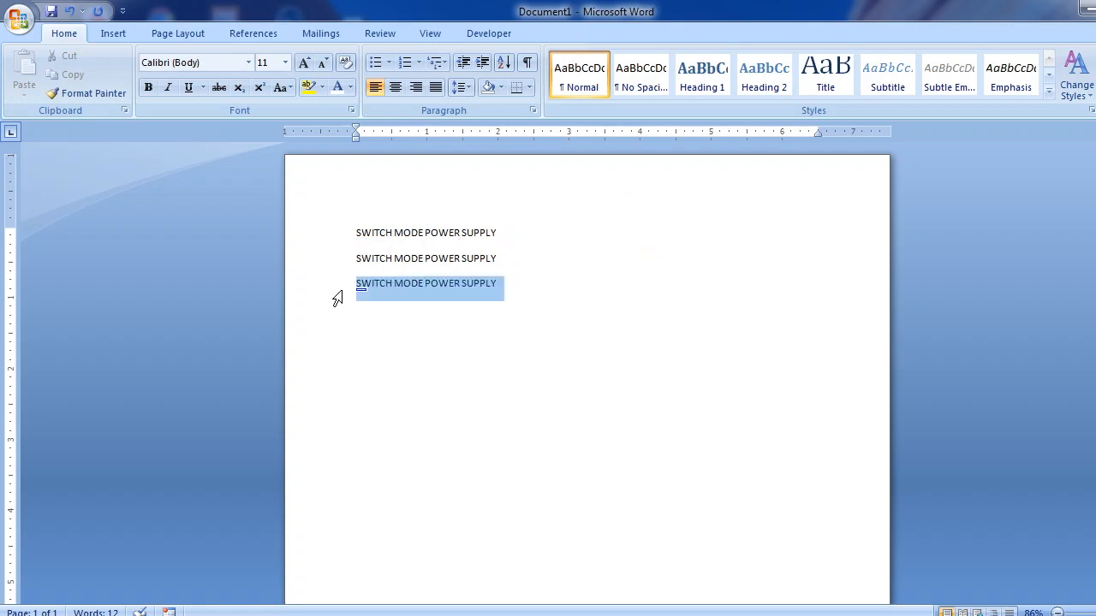
{"action": "left_click", "coordinate": [528, 300]}
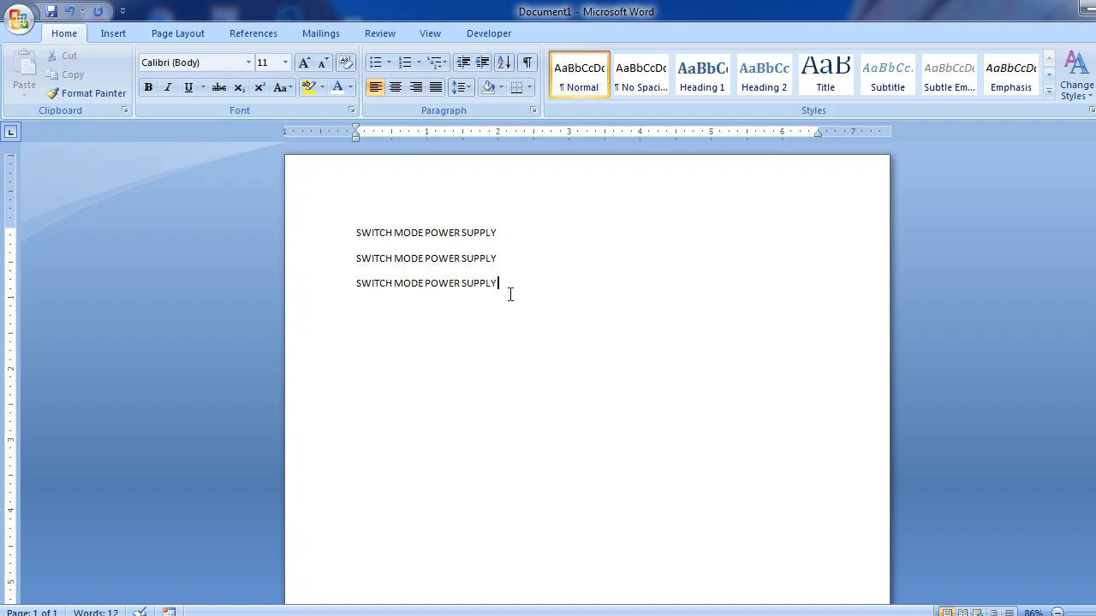
{"action": "left_click_drag", "start_coordinate": [509, 294], "coordinate": [342, 213]}
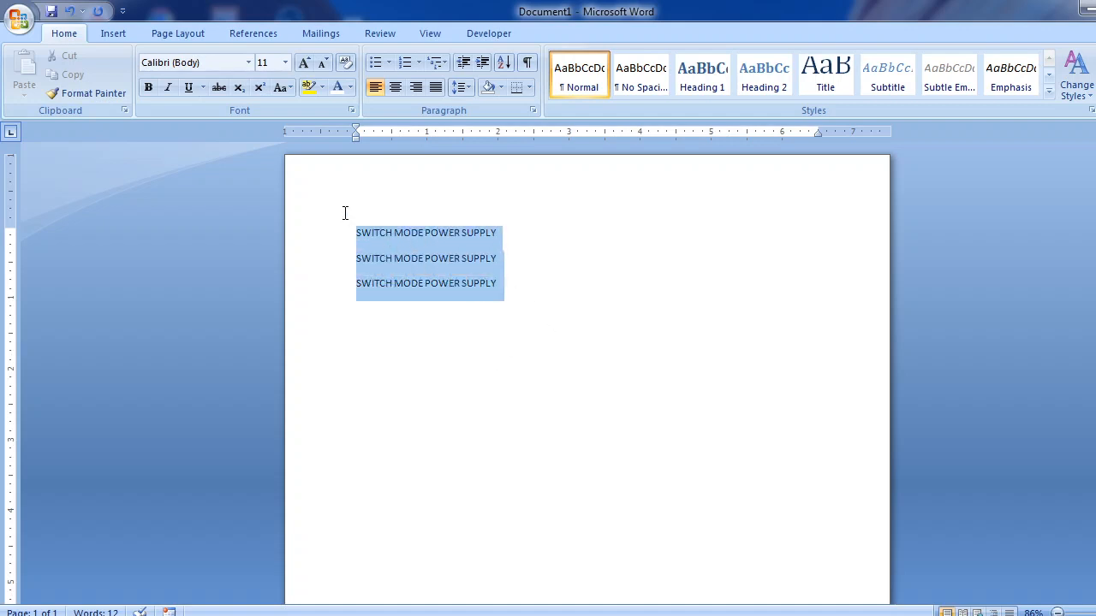
{"action": "left_click", "coordinate": [439, 339]}
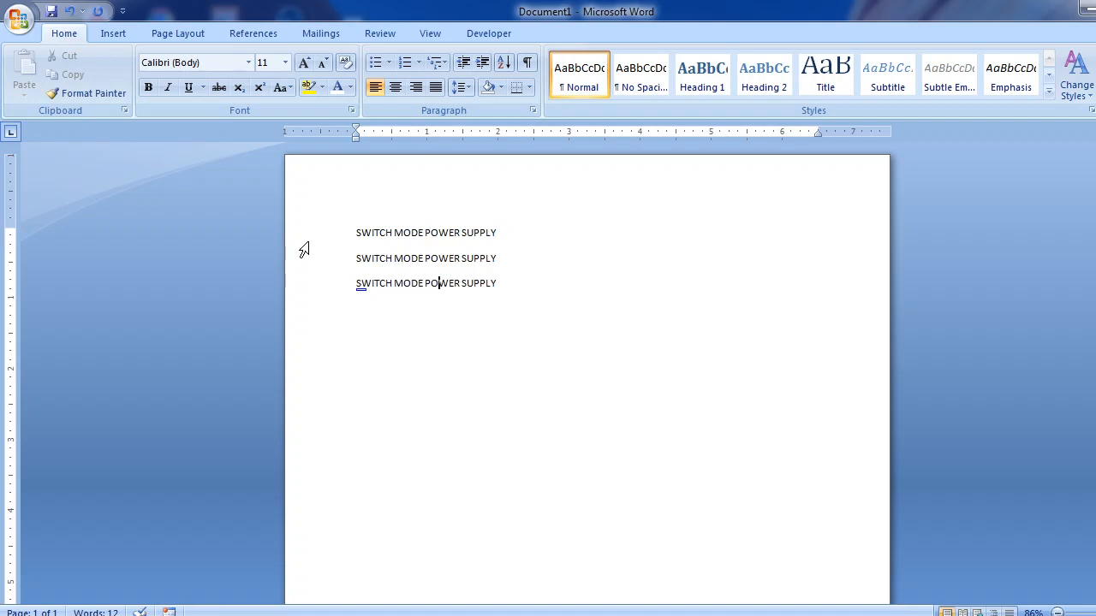
{"action": "left_click_drag", "start_coordinate": [305, 237], "coordinate": [276, 291]}
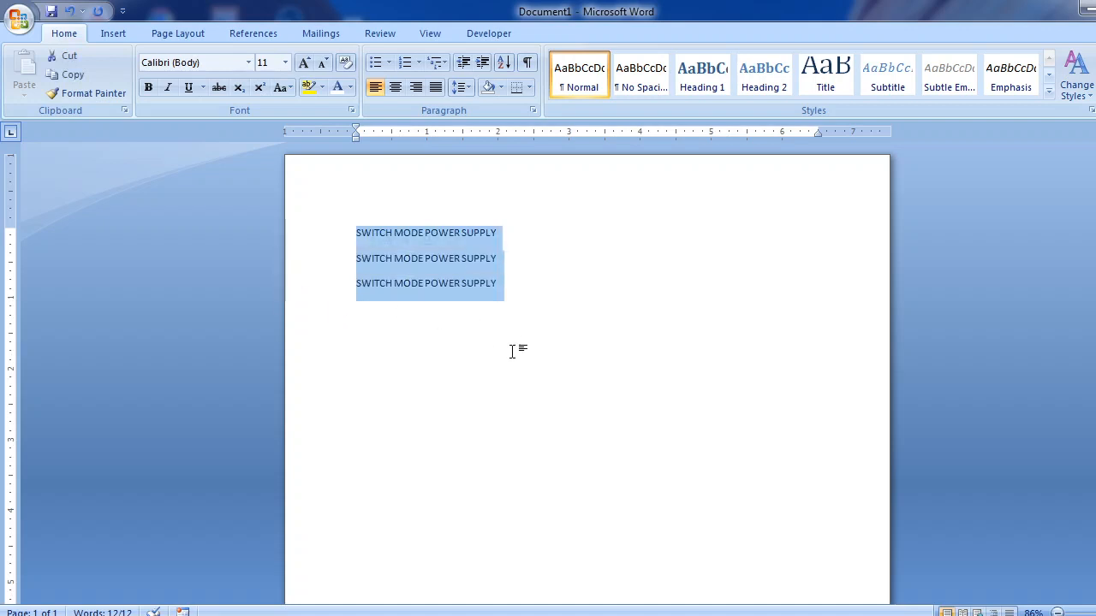
{"action": "left_click", "coordinate": [528, 313]}
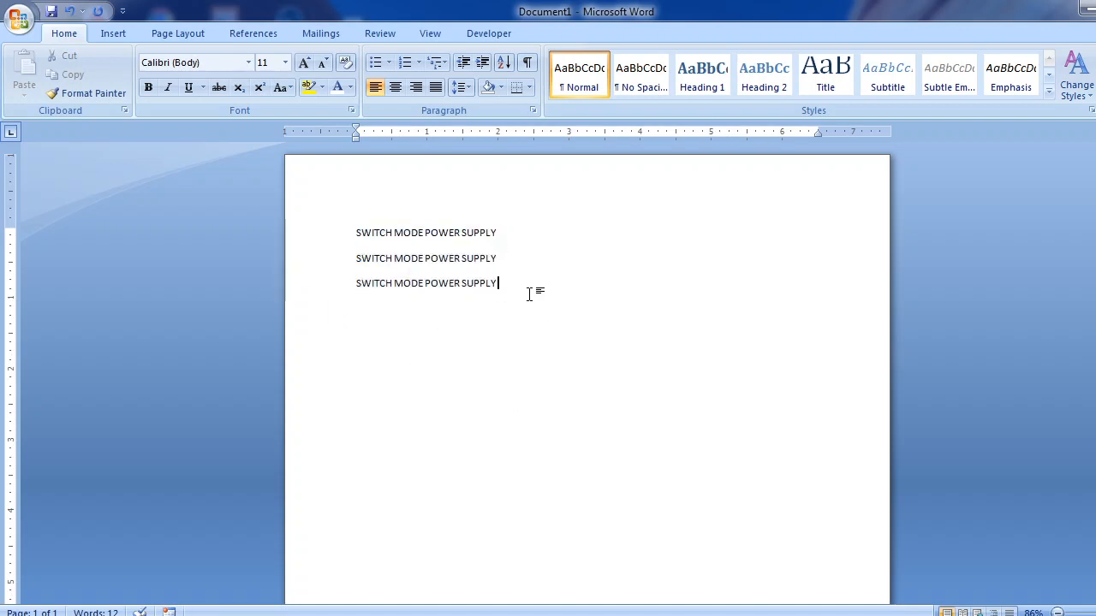
- Add the word mango on a new line below the existing text and enlarge it to 26 pt
{"action": "key", "text": "Return"}
{"action": "type", "text": "mango"}
{"action": "left_click", "coordinate": [331, 309]}
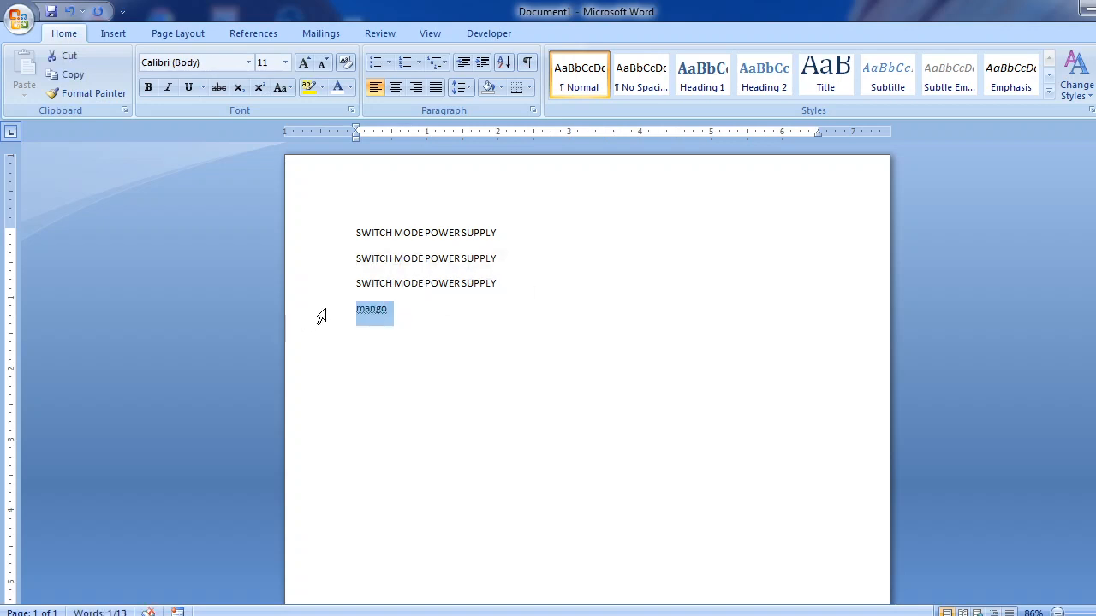
{"action": "key", "text": "ctrl+shift+period"}
{"action": "key", "text": "ctrl+shift+period"}
{"action": "key", "text": "ctrl+shift+period"}
{"action": "key", "text": "ctrl+shift+period"}
{"action": "key", "text": "ctrl+shift+period"}
{"action": "key", "text": "ctrl+shift+period"}
{"action": "key", "text": "ctrl+shift+period"}
{"action": "key", "text": "ctrl+shift+period"}
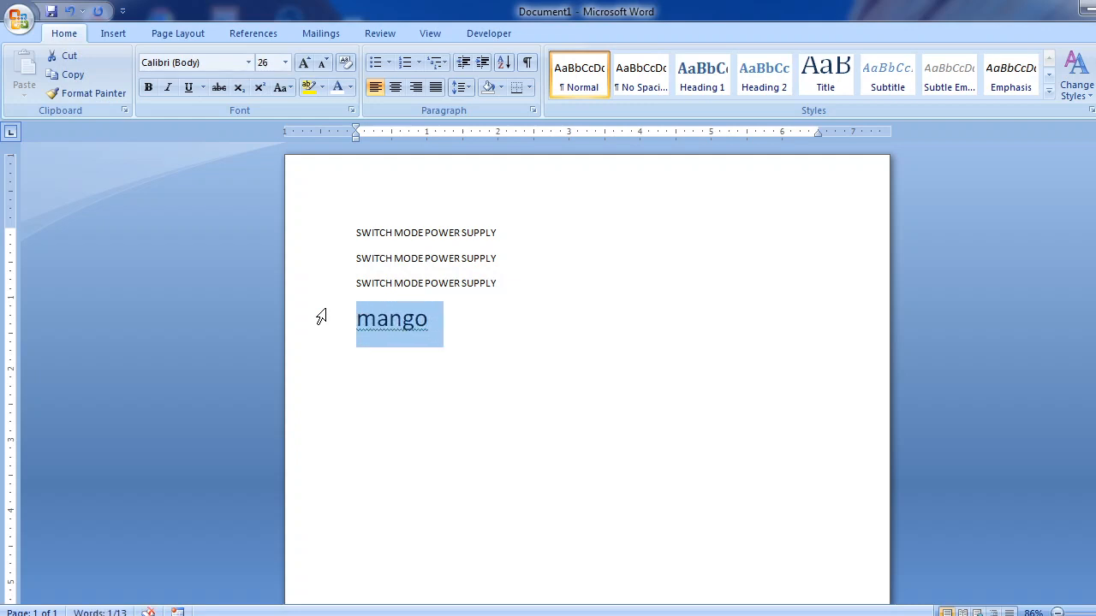
{"action": "left_click", "coordinate": [435, 326]}
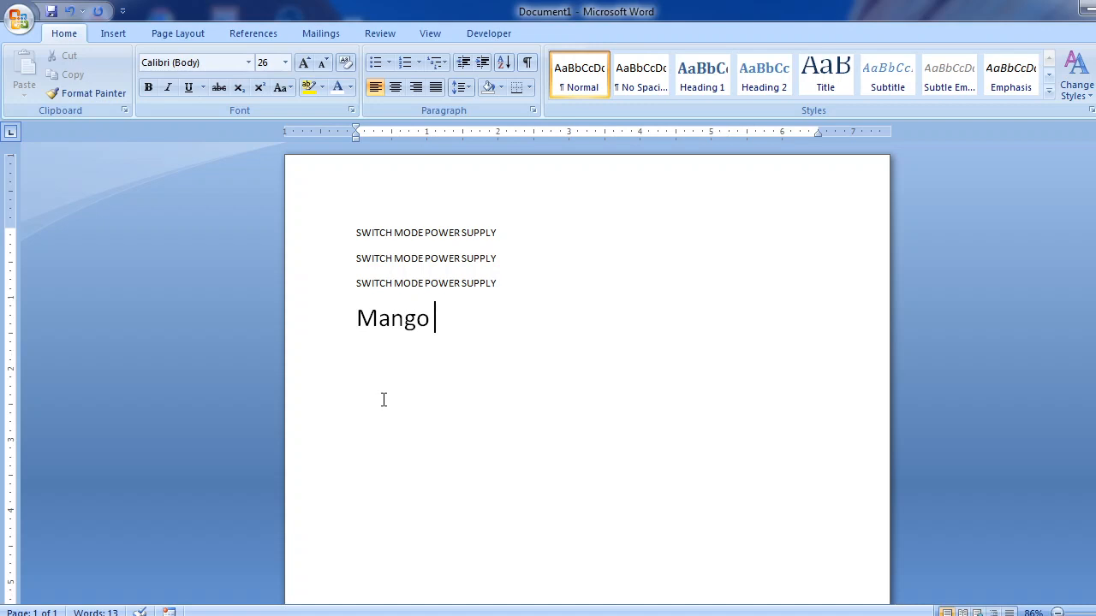
- Replace all the document text with the formula (a+b)2=a2+2ab+b2 at a font size of 22 pt
{"action": "left_click_drag", "start_coordinate": [315, 241], "coordinate": [349, 357]}
{"action": "key", "text": "Delete"}
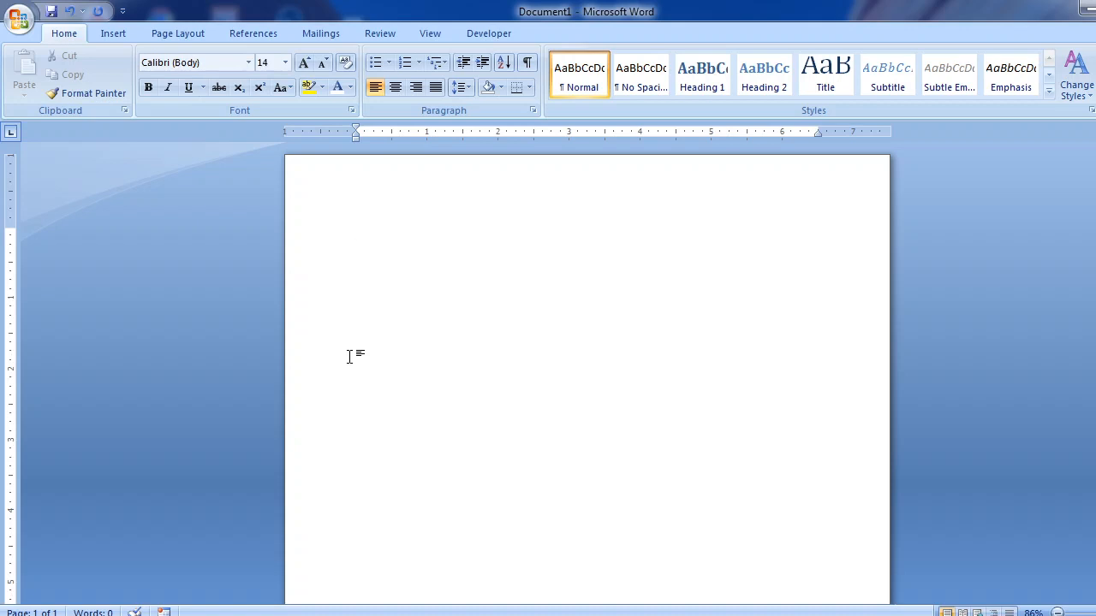
{"action": "key", "text": "ctrl+shift+period"}
{"action": "key", "text": "ctrl+shift+period"}
{"action": "key", "text": "ctrl+shift+period"}
{"action": "key", "text": "ctrl+shift+period"}
{"action": "type", "text": "("}
{"action": "type", "text": "a+b)"}
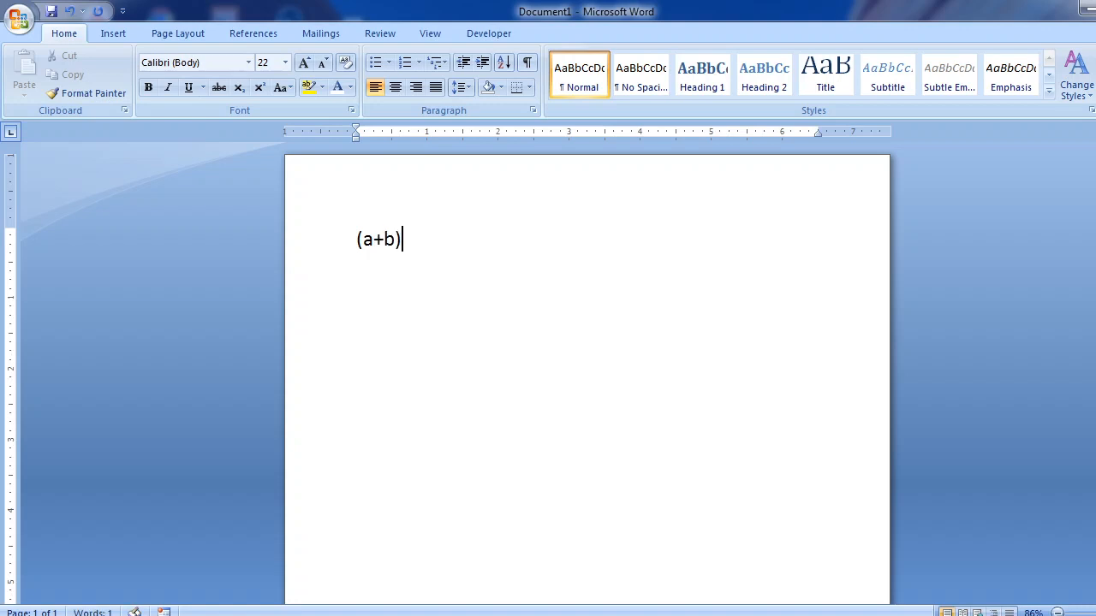
{"action": "type", "text": "2=a2+2ab"}
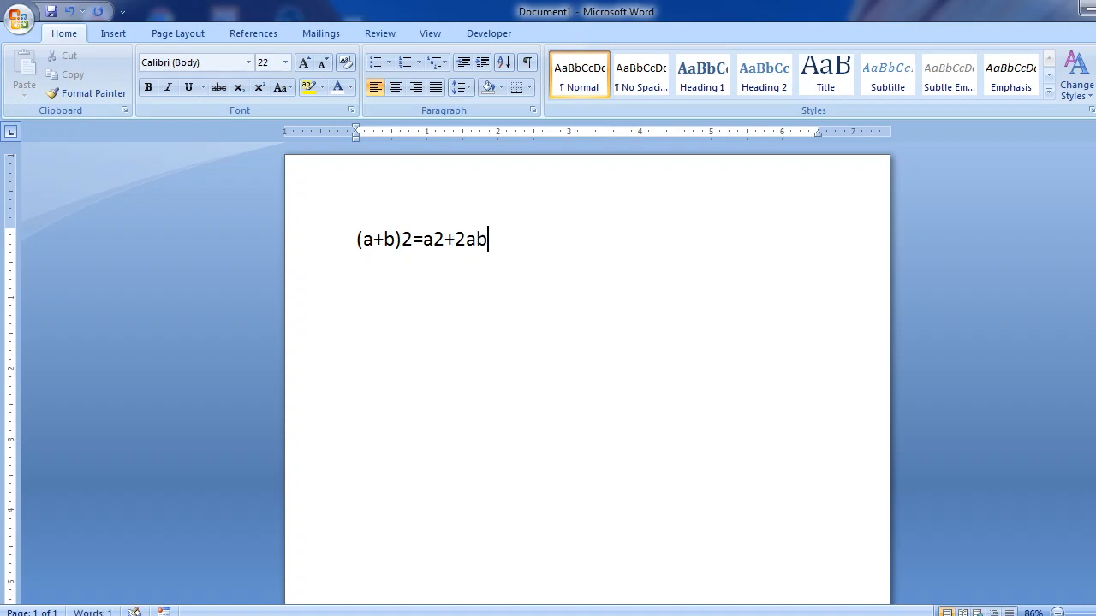
{"action": "type", "text": "+b2"}
- Enlarge the whole formula to a font size of 48 pt
{"action": "left_click_drag", "start_coordinate": [531, 269], "coordinate": [257, 242]}
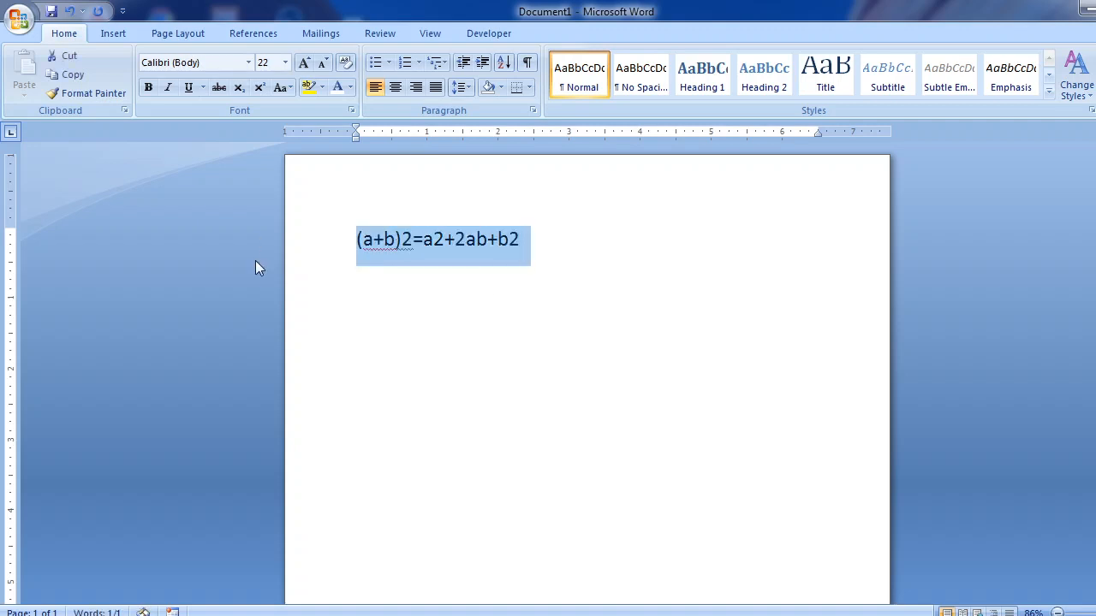
{"action": "key", "text": "ctrl+shift+period"}
{"action": "key", "text": "ctrl+shift+period"}
{"action": "key", "text": "ctrl+shift+period"}
{"action": "key", "text": "ctrl+shift+period"}
{"action": "key", "text": "ctrl+shift+period"}
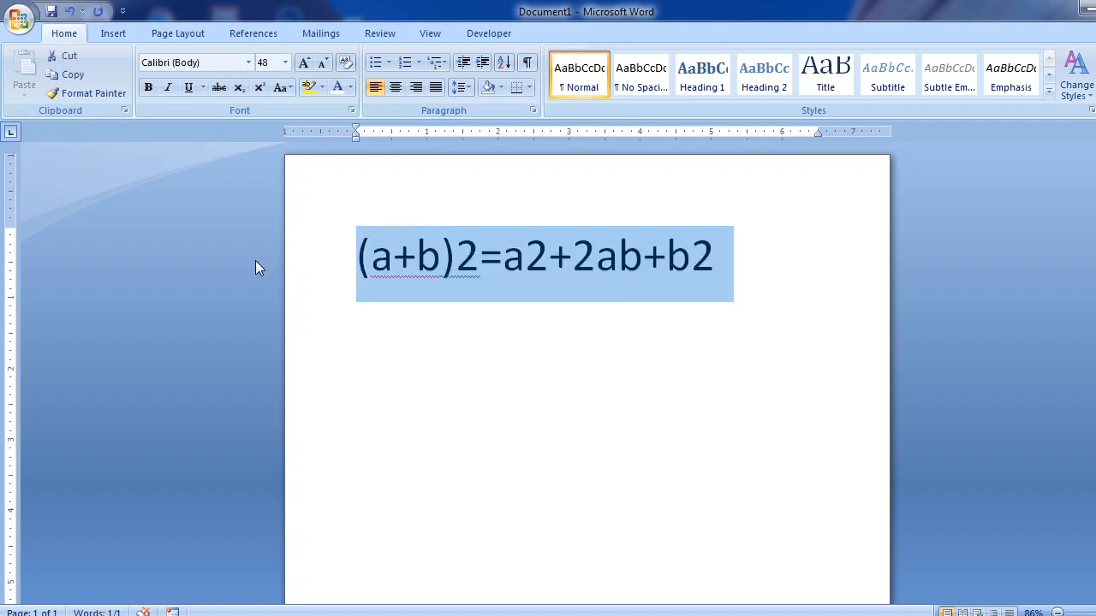
{"action": "left_click", "coordinate": [525, 330]}
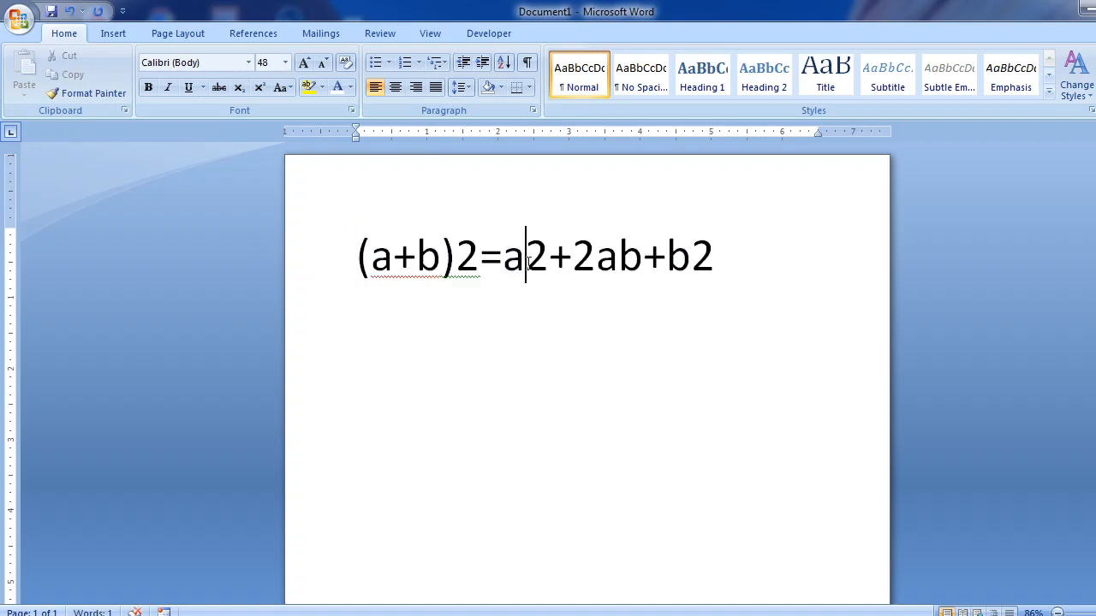
- Format the 2 directly after (a+b) as superscript
{"action": "left_click", "coordinate": [470, 262]}
{"action": "left_click_drag", "start_coordinate": [470, 262], "coordinate": [458, 262]}
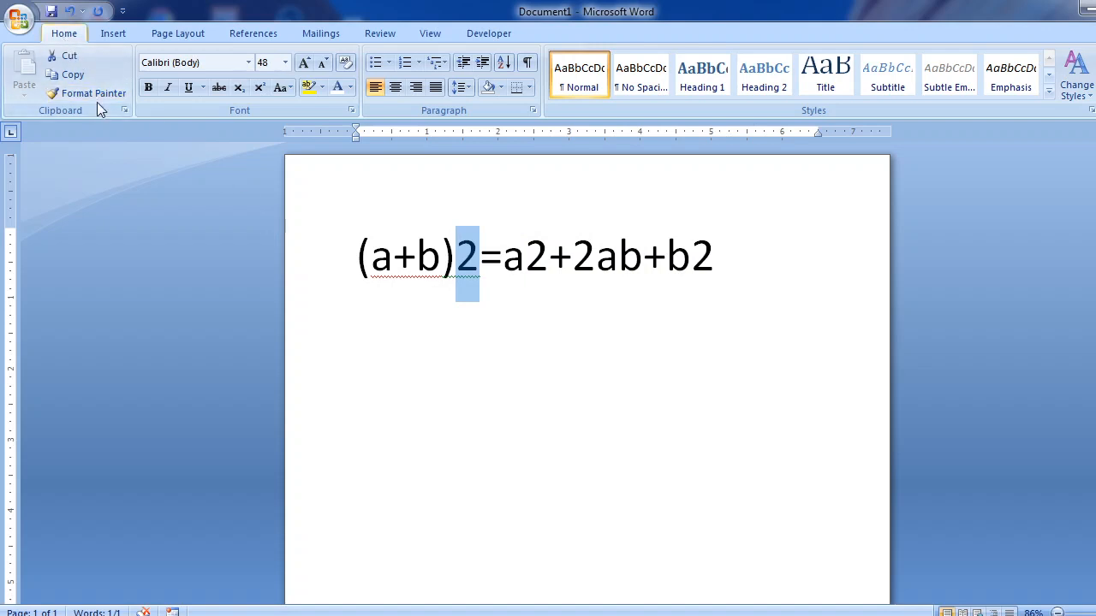
{"action": "left_click", "coordinate": [260, 89]}
{"action": "left_click", "coordinate": [452, 274]}
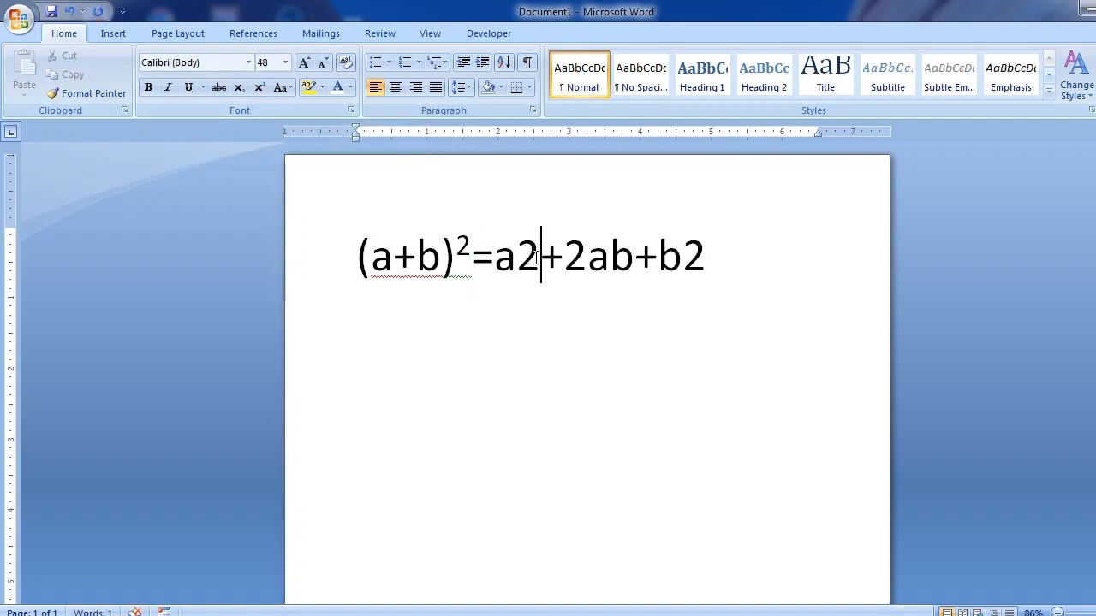
- Format the 2 after the a and the final 2 after the last b in the formula as superscript
{"action": "left_click_drag", "start_coordinate": [540, 257], "coordinate": [516, 253]}
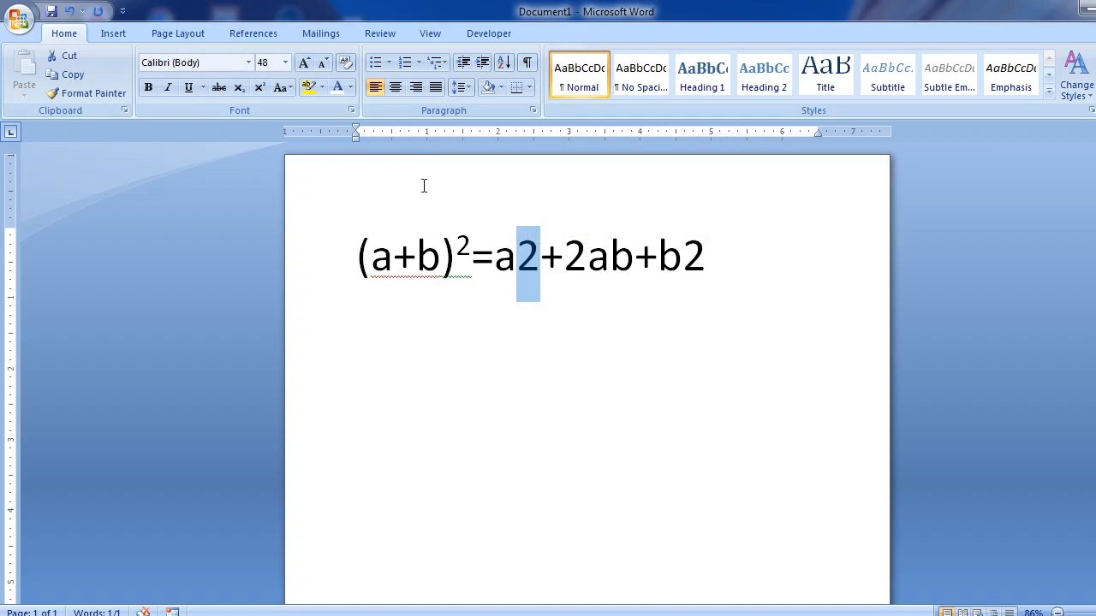
{"action": "left_click", "coordinate": [259, 90]}
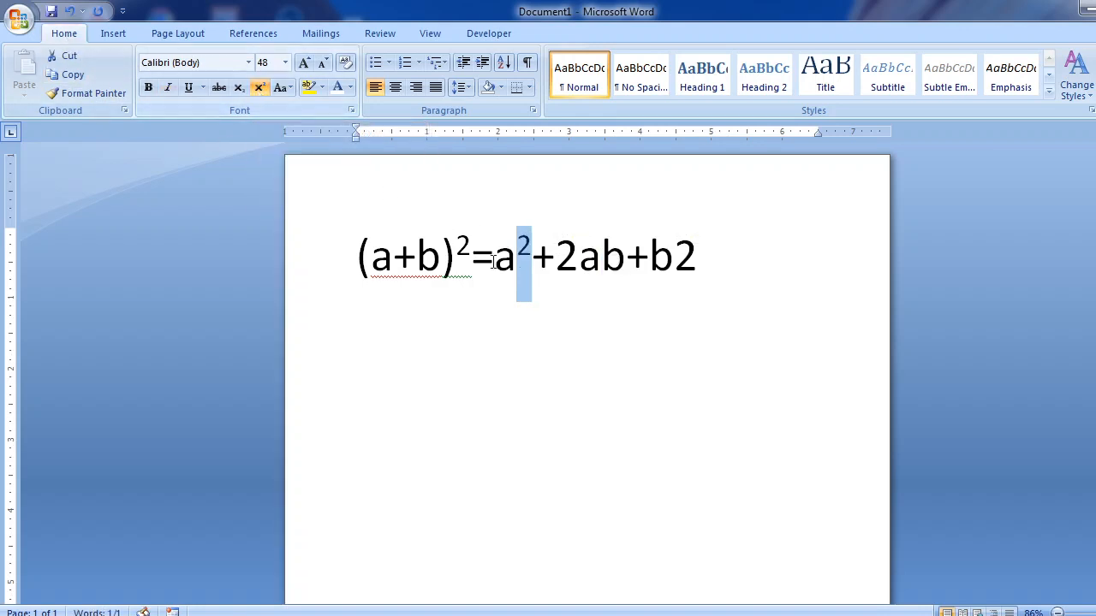
{"action": "left_click", "coordinate": [604, 281]}
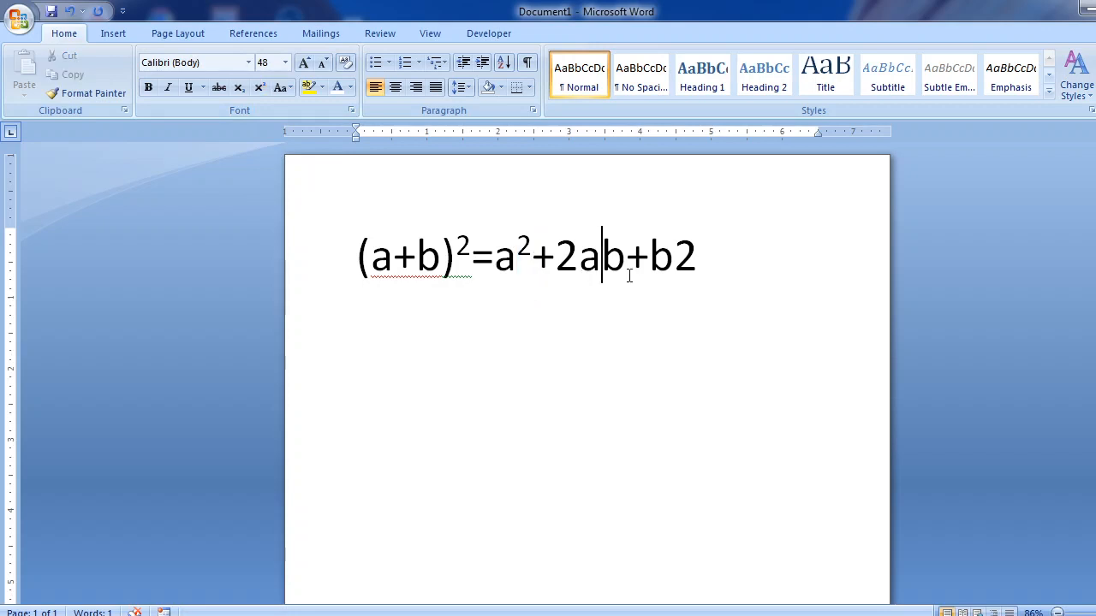
{"action": "left_click_drag", "start_coordinate": [701, 255], "coordinate": [673, 256]}
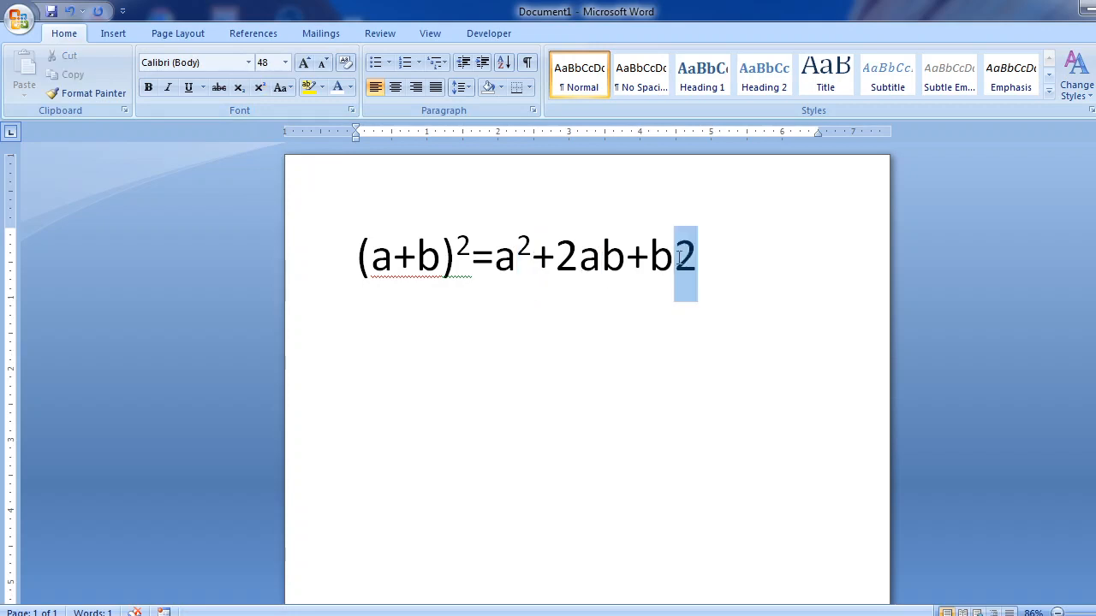
{"action": "left_click", "coordinate": [260, 89]}
{"action": "left_click", "coordinate": [718, 251]}
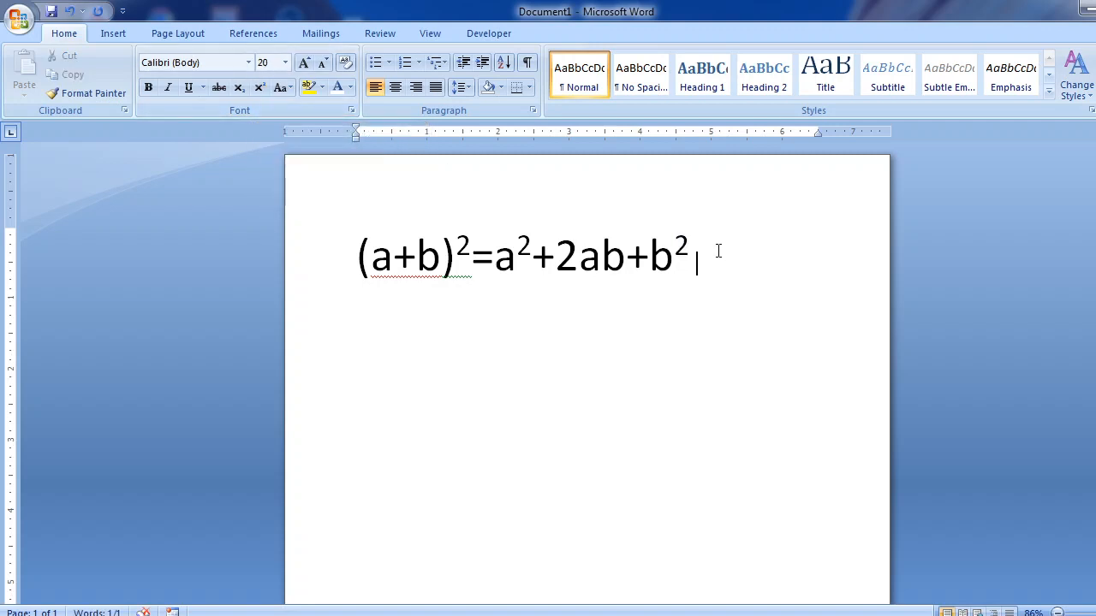
- Turn off superscript at the end of the formula and add a new line reading 11th 1st 3rd with automatic ordinal superscripts
{"action": "left_click", "coordinate": [691, 247]}
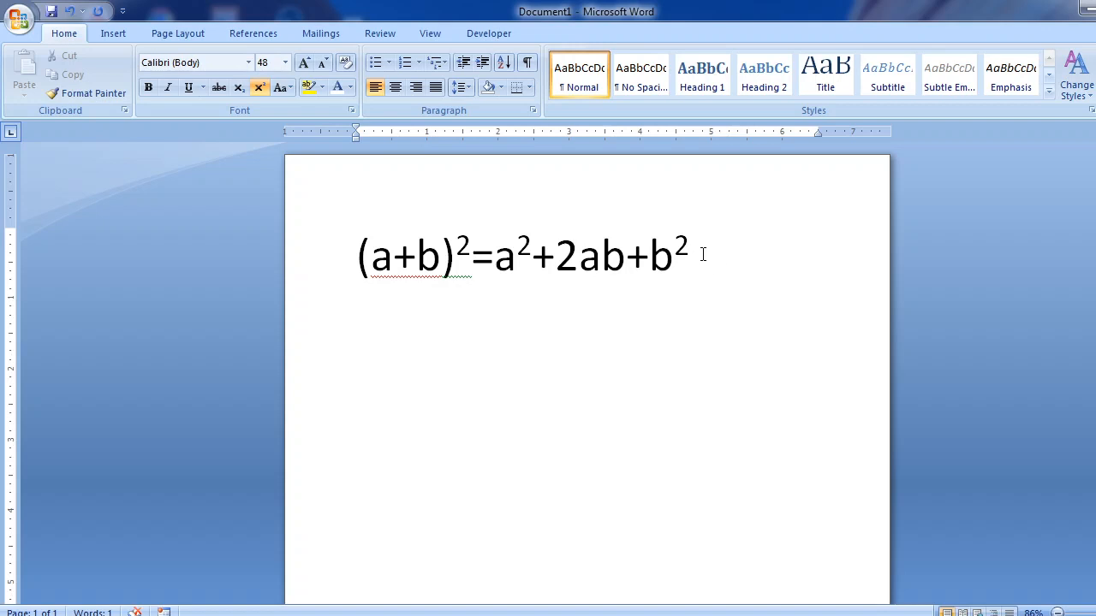
{"action": "left_click", "coordinate": [264, 87]}
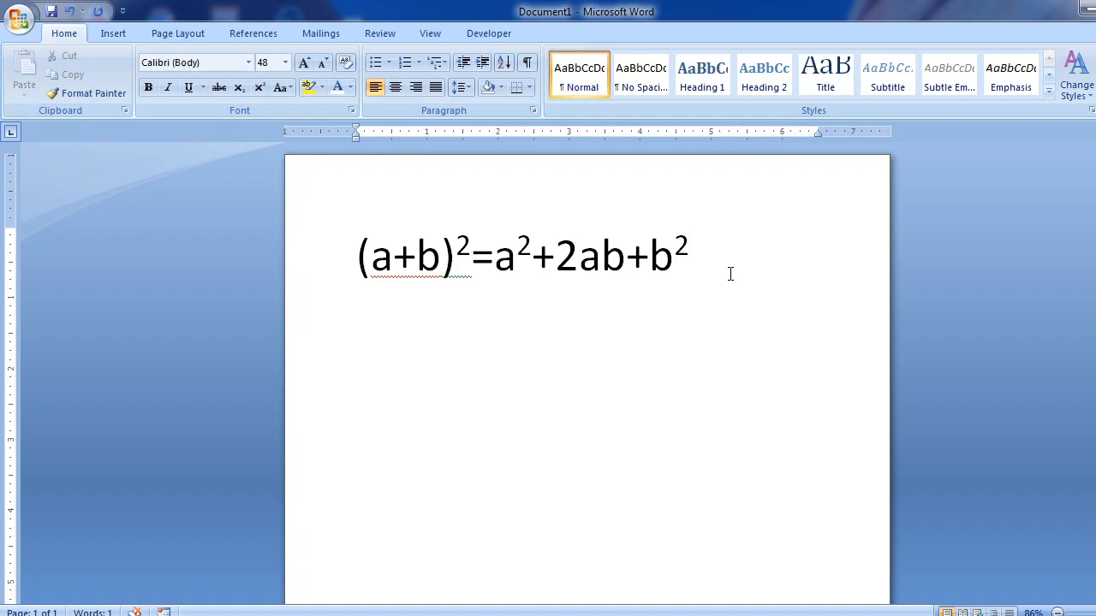
{"action": "key", "text": "Return"}
{"action": "type", "text": "11th"}
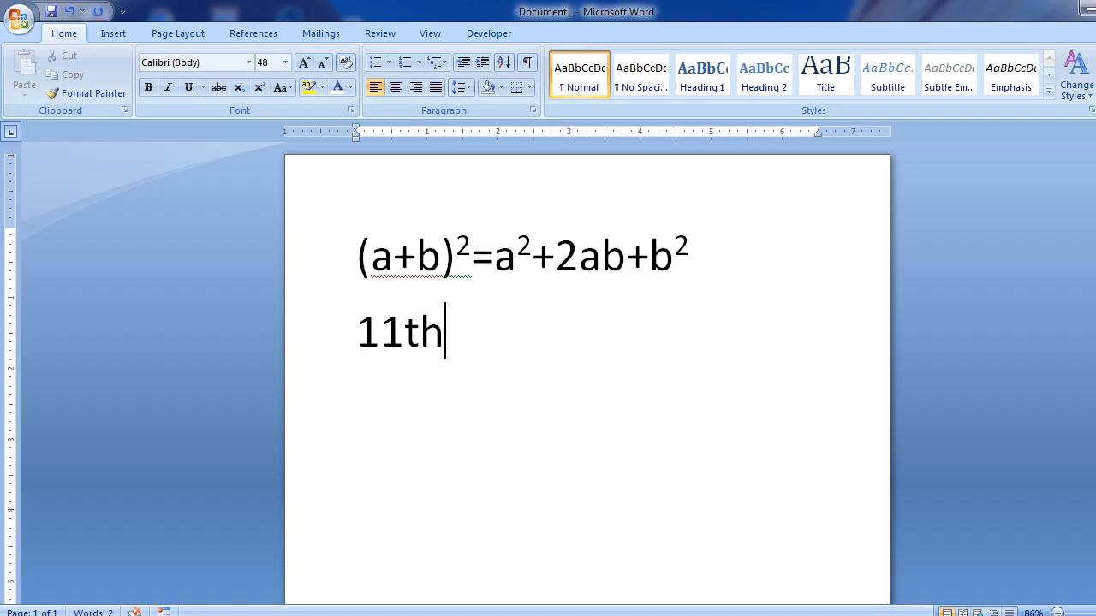
{"action": "key", "text": "space"}
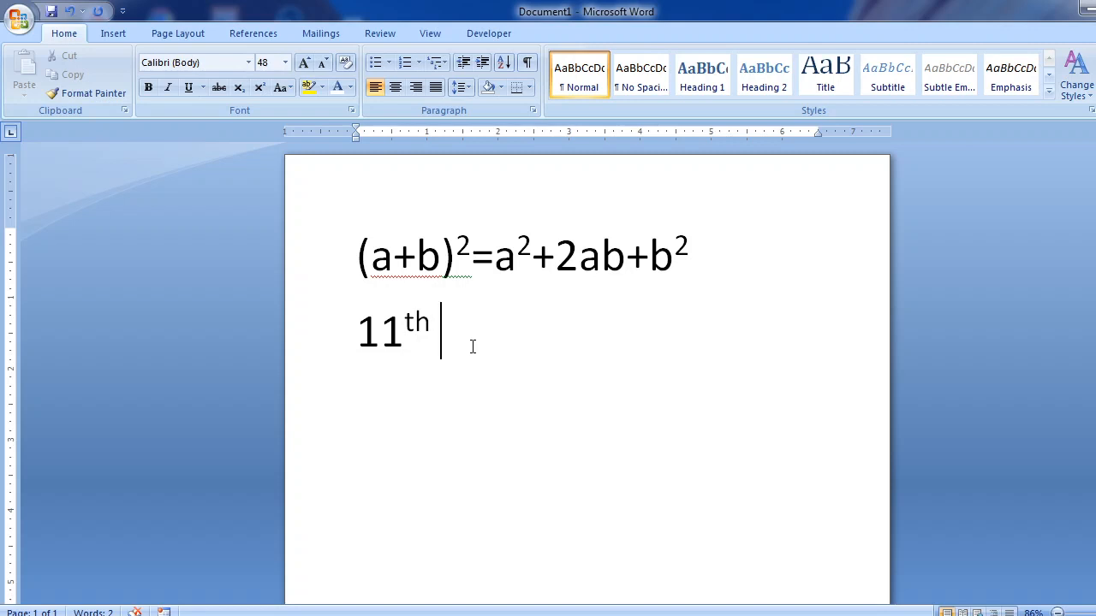
{"action": "type", "text": "1st 3rd"}
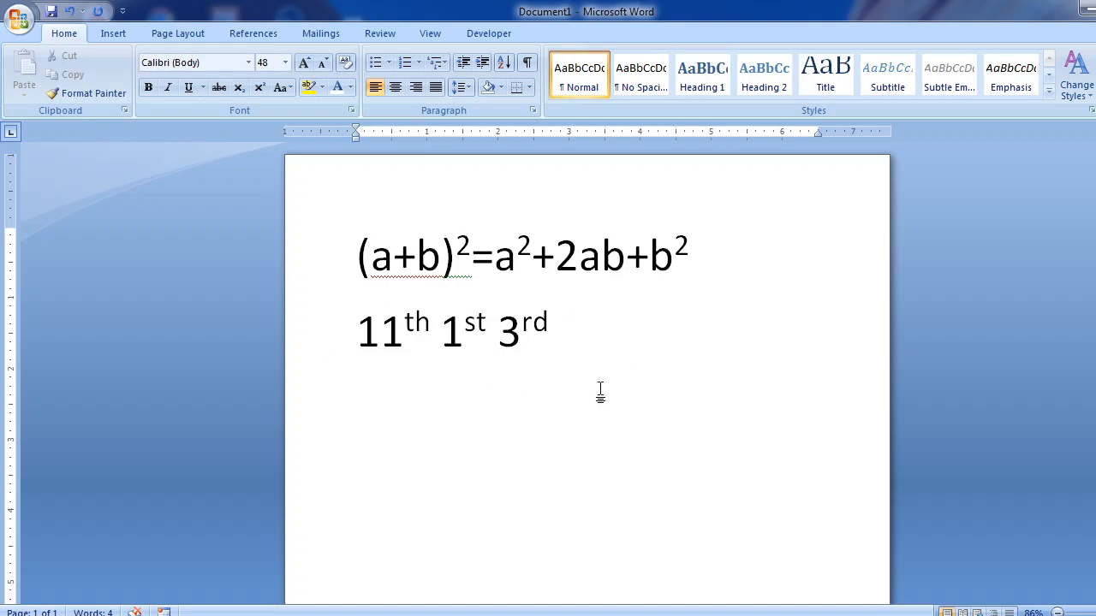
- Add the chemical formula H2SO4 on a new line below the ordinals
{"action": "key", "text": "Return"}
{"action": "type", "text": "H2"}
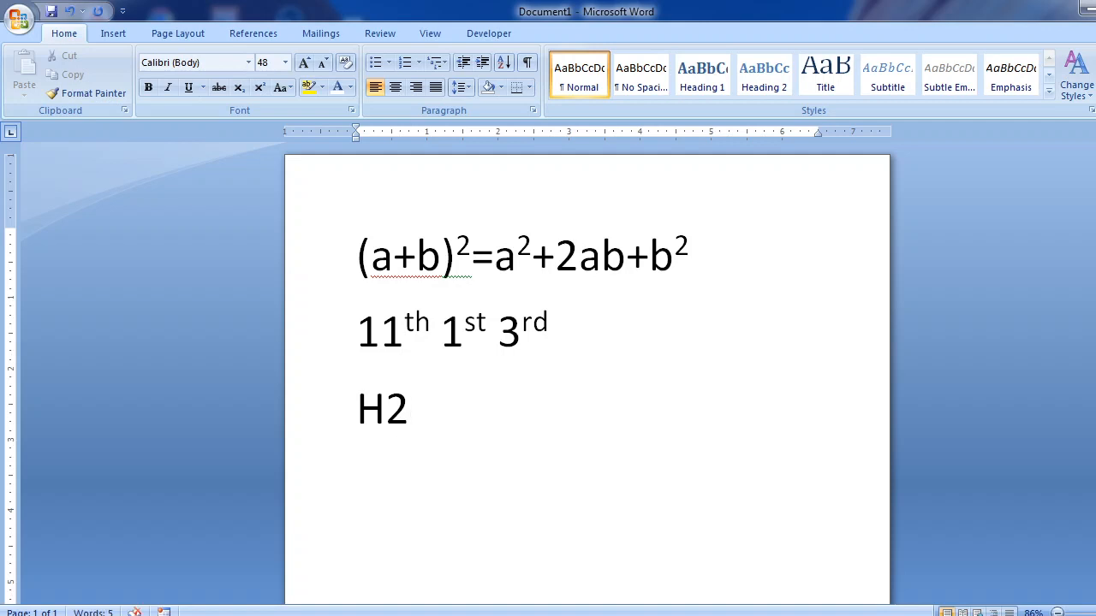
{"action": "type", "text": "SO4"}
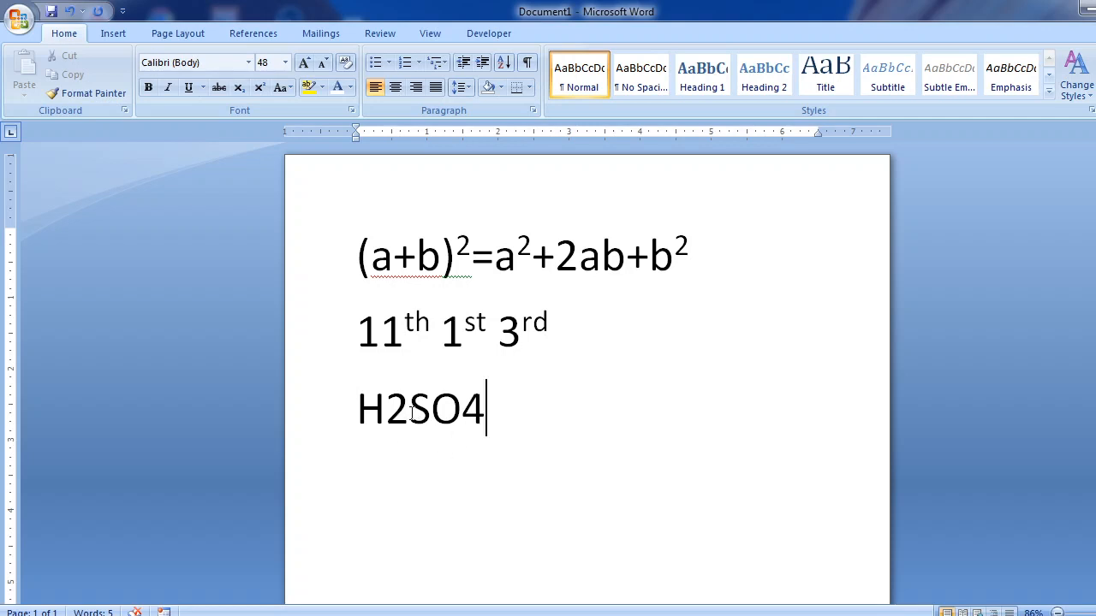
- Format the 2 and the 4 in H2SO4 as subscript, and turn subscript off at the end of the line
{"action": "left_click_drag", "start_coordinate": [410, 413], "coordinate": [386, 414]}
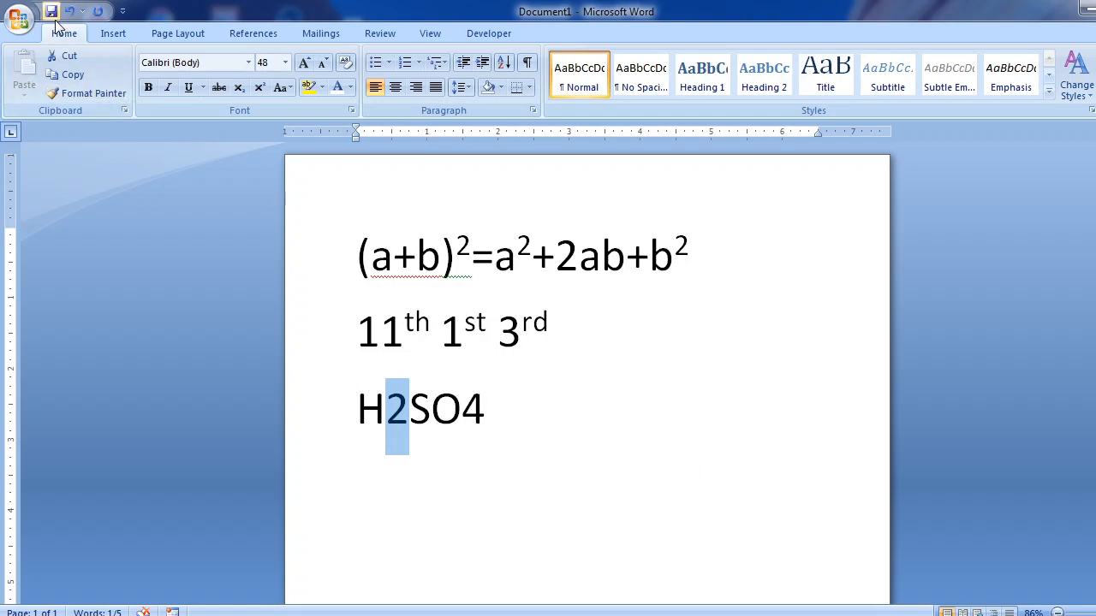
{"action": "left_click", "coordinate": [241, 92]}
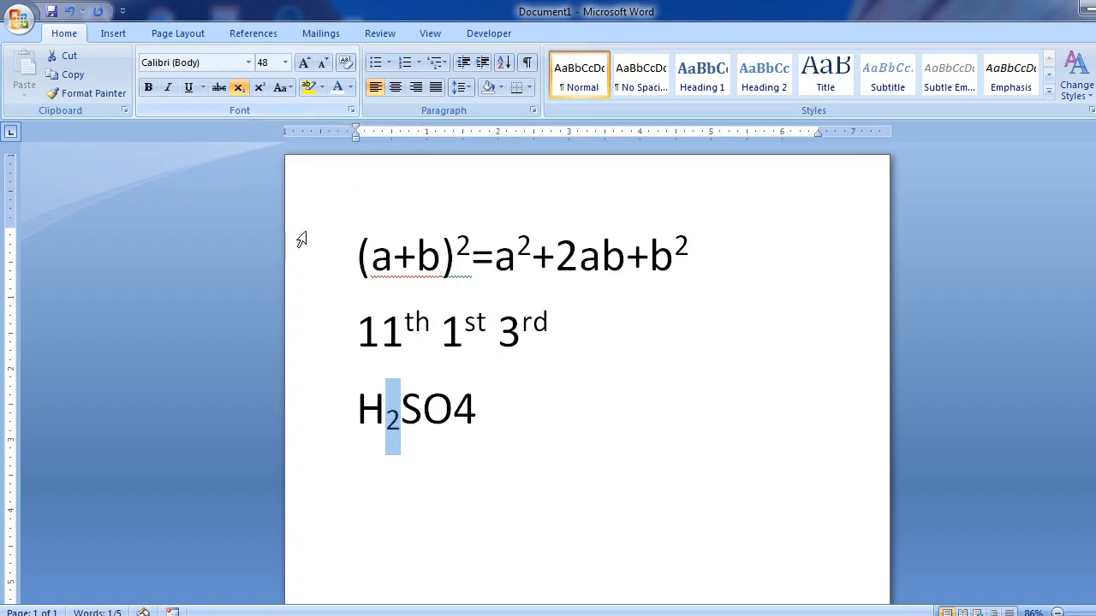
{"action": "left_click", "coordinate": [440, 502]}
{"action": "left_click", "coordinate": [477, 411], "text": "shift"}
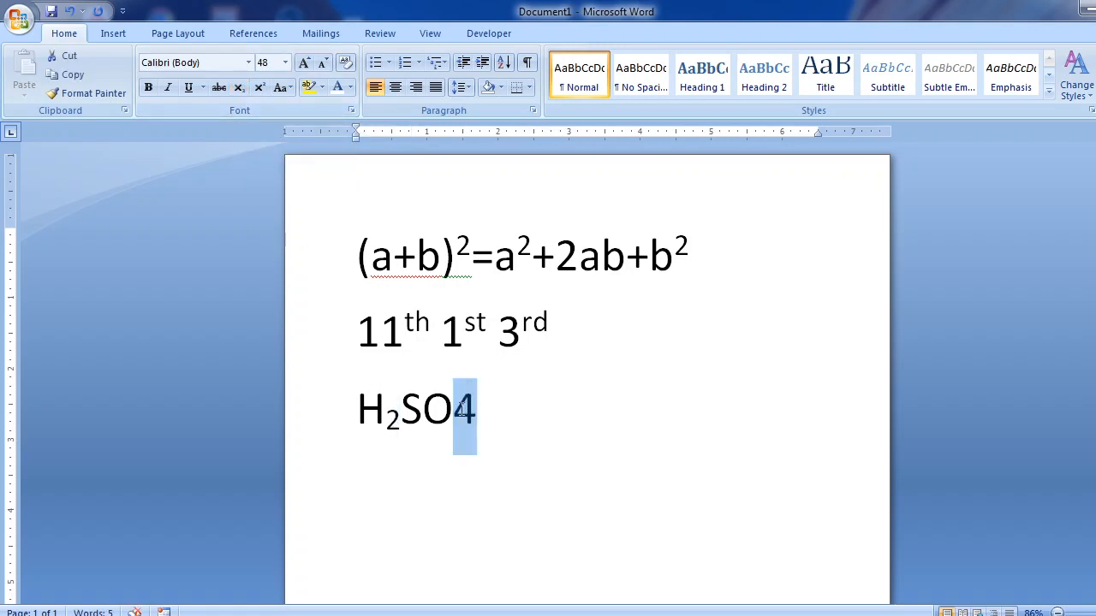
{"action": "left_click", "coordinate": [238, 90]}
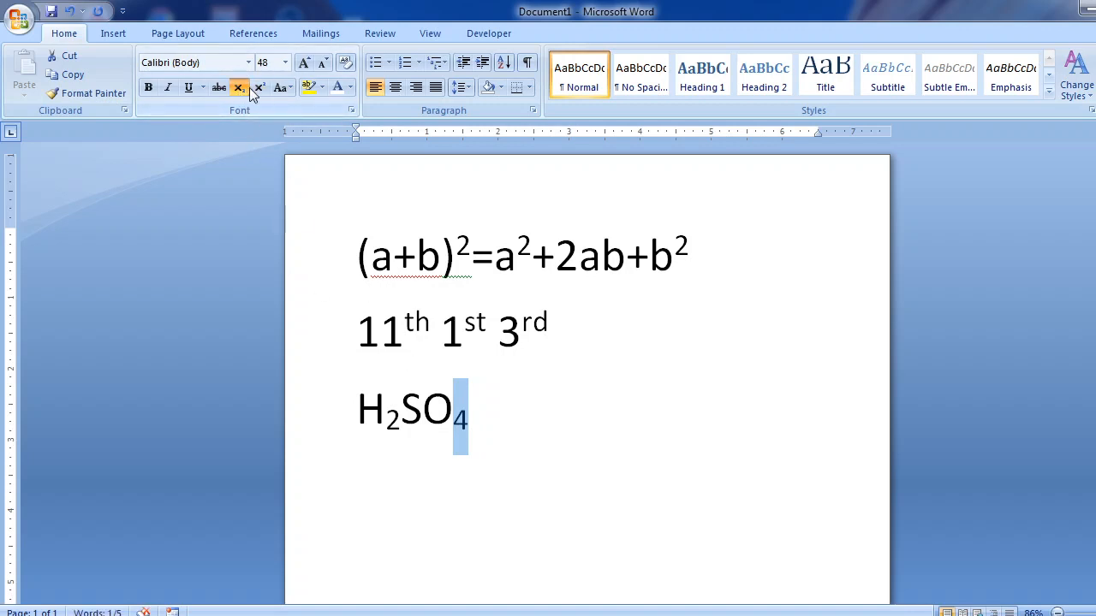
{"action": "left_click", "coordinate": [472, 423]}
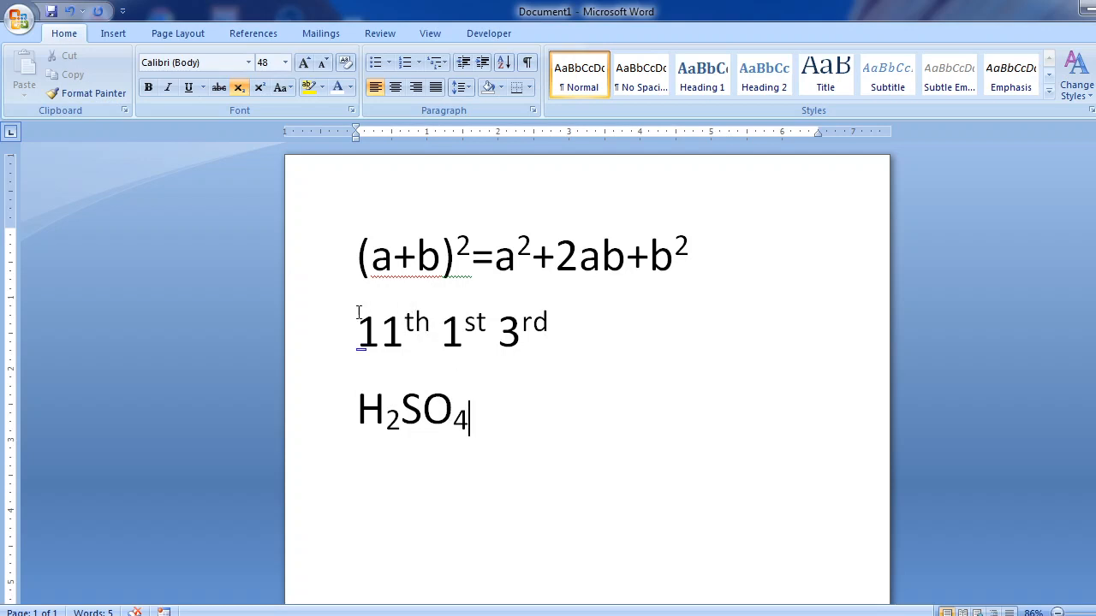
{"action": "left_click", "coordinate": [322, 340]}
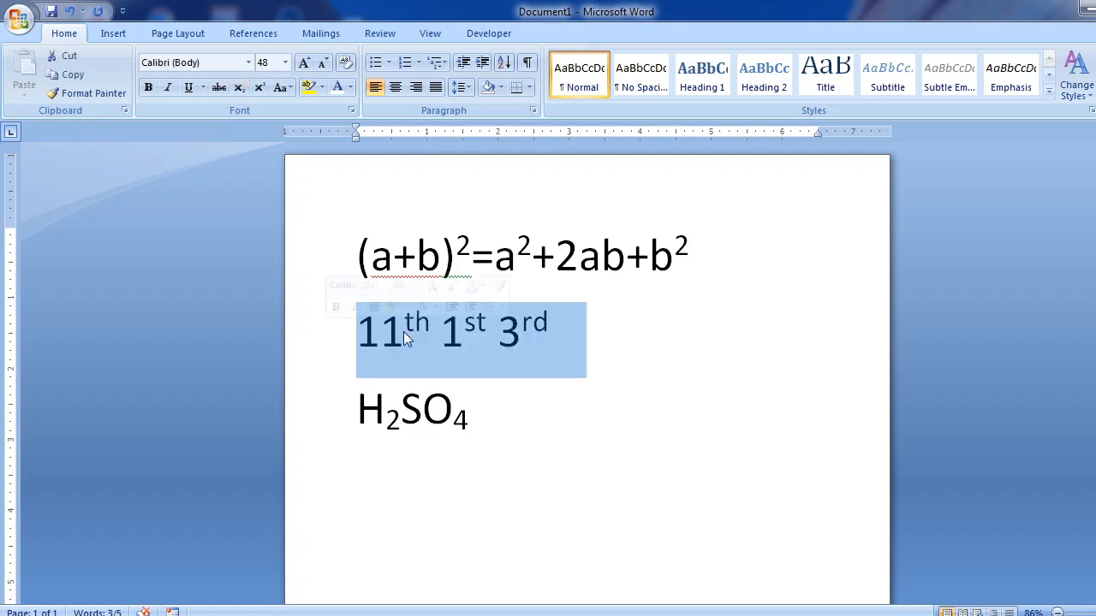
{"action": "left_click", "coordinate": [503, 333]}
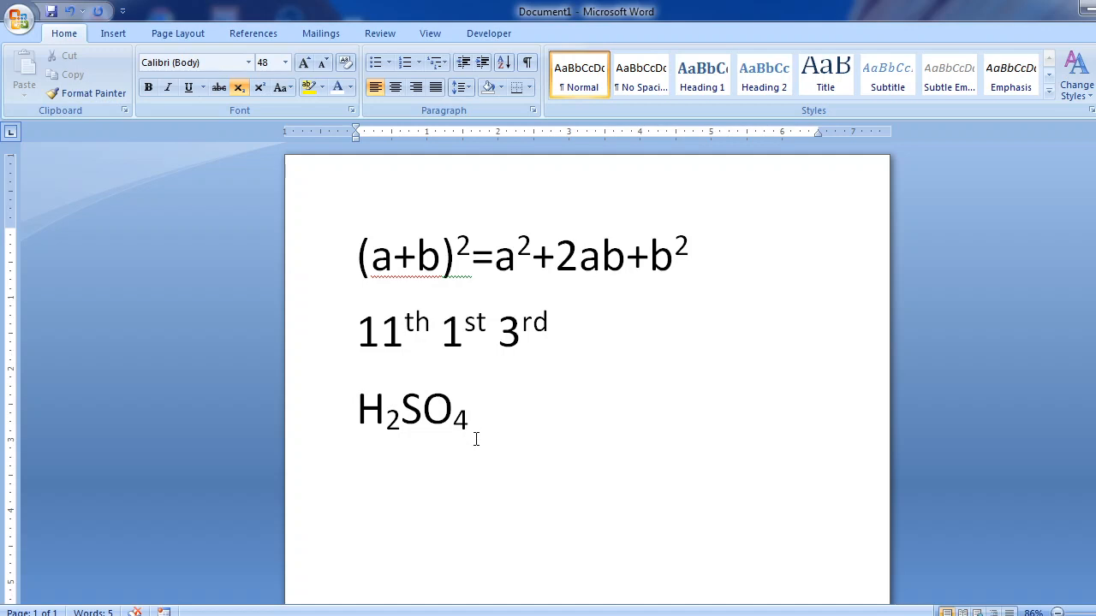
{"action": "left_click", "coordinate": [238, 88]}
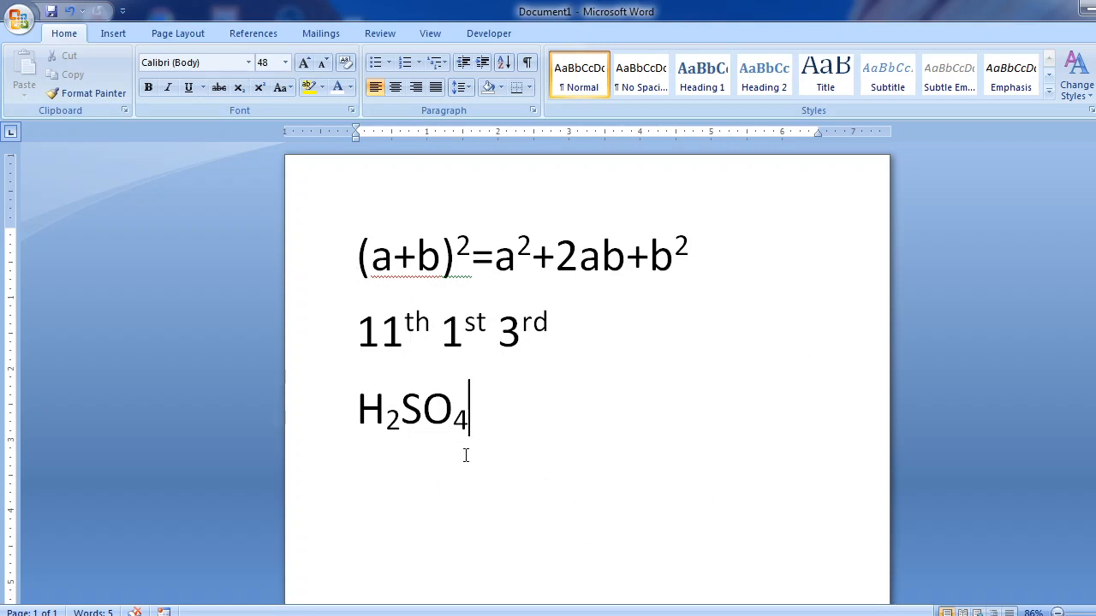
- Delete all three lines of the document and write 30%off instead
{"action": "left_click_drag", "start_coordinate": [325, 262], "coordinate": [323, 419]}
{"action": "key", "text": "Delete"}
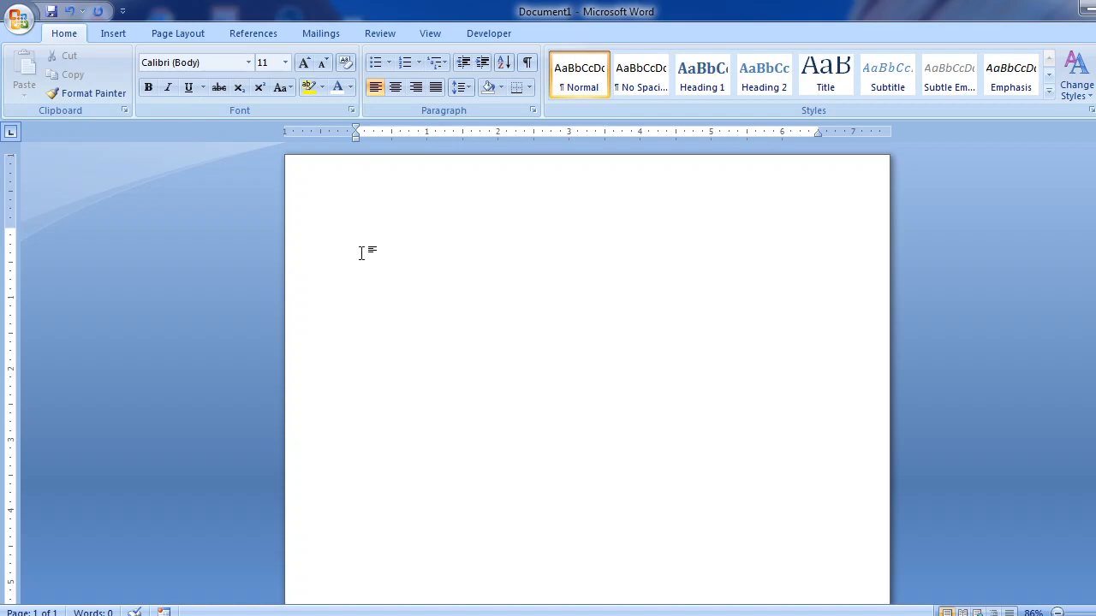
{"action": "type", "text": "30%off"}
- Enlarge the 30%off text to 72 pt and center it on the page
{"action": "left_click", "coordinate": [311, 227]}
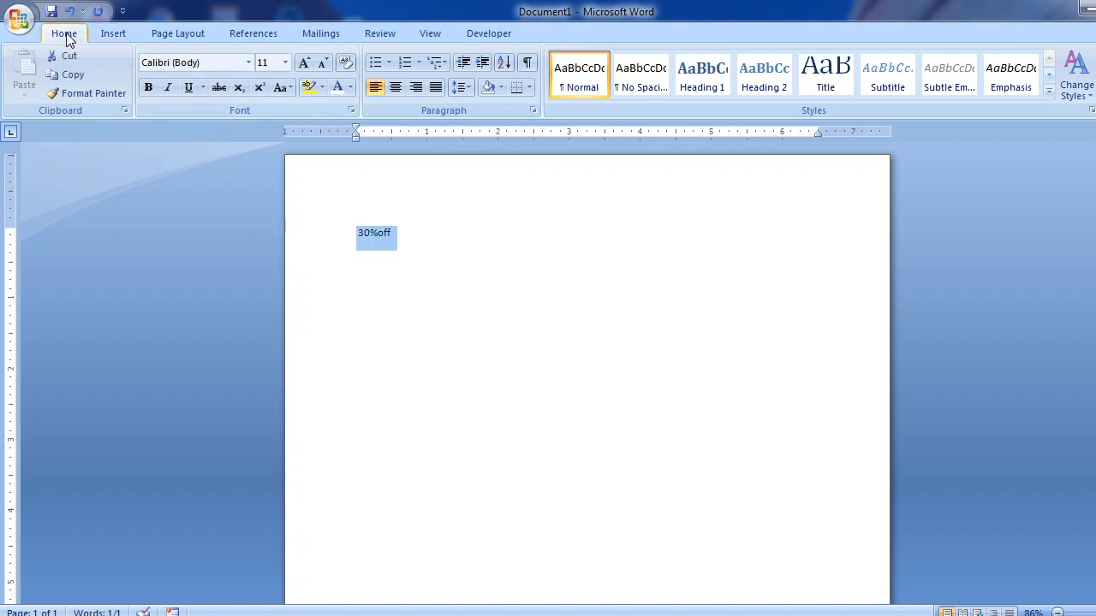
{"action": "left_click", "coordinate": [286, 62]}
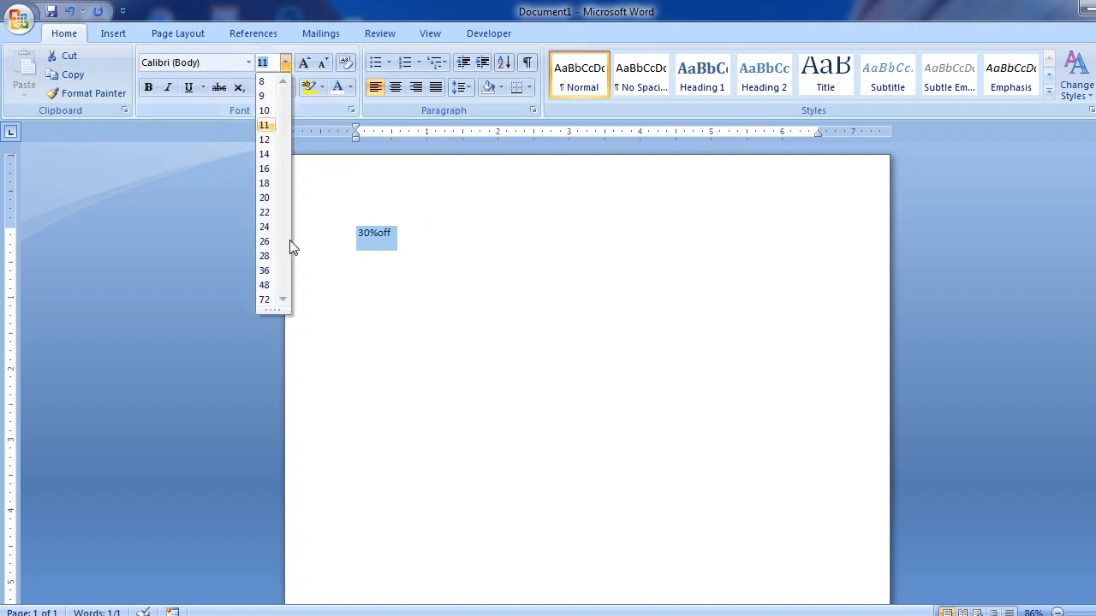
{"action": "left_click", "coordinate": [267, 299]}
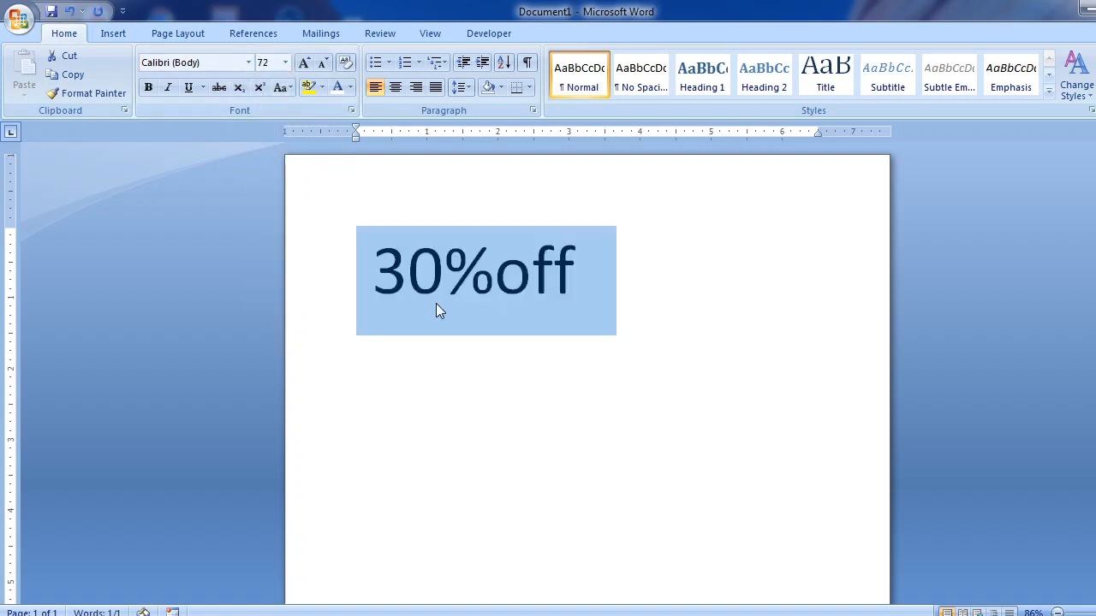
{"action": "left_click", "coordinate": [397, 88]}
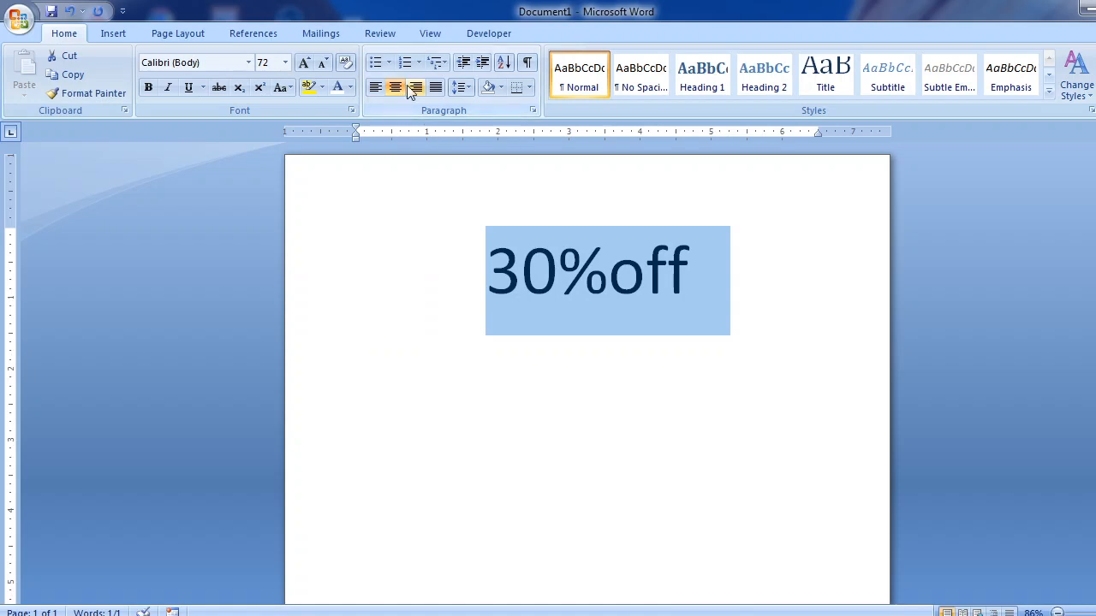
{"action": "left_click", "coordinate": [599, 373]}
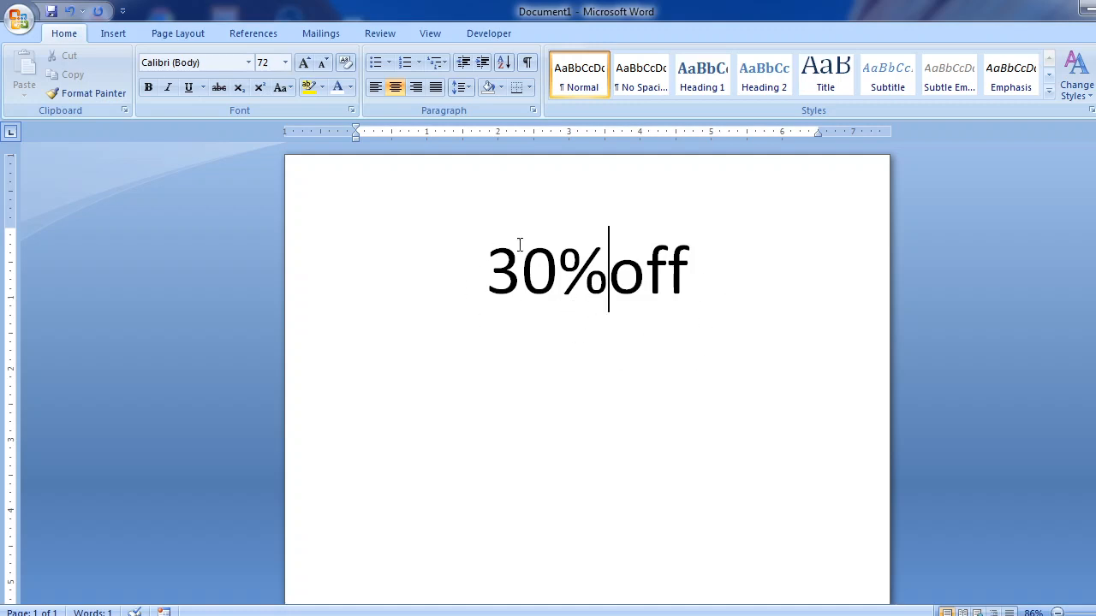
- Draw the second explosion shape, about 3.65" high and 6.55" wide, and move it over the 30%off text
{"action": "left_click", "coordinate": [110, 34]}
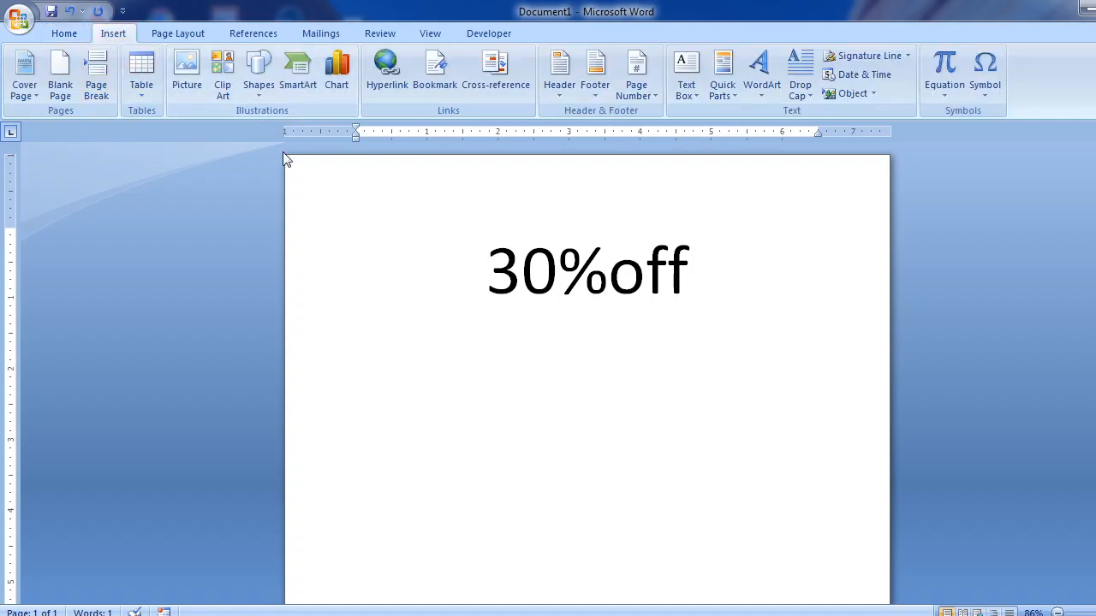
{"action": "left_click", "coordinate": [263, 90]}
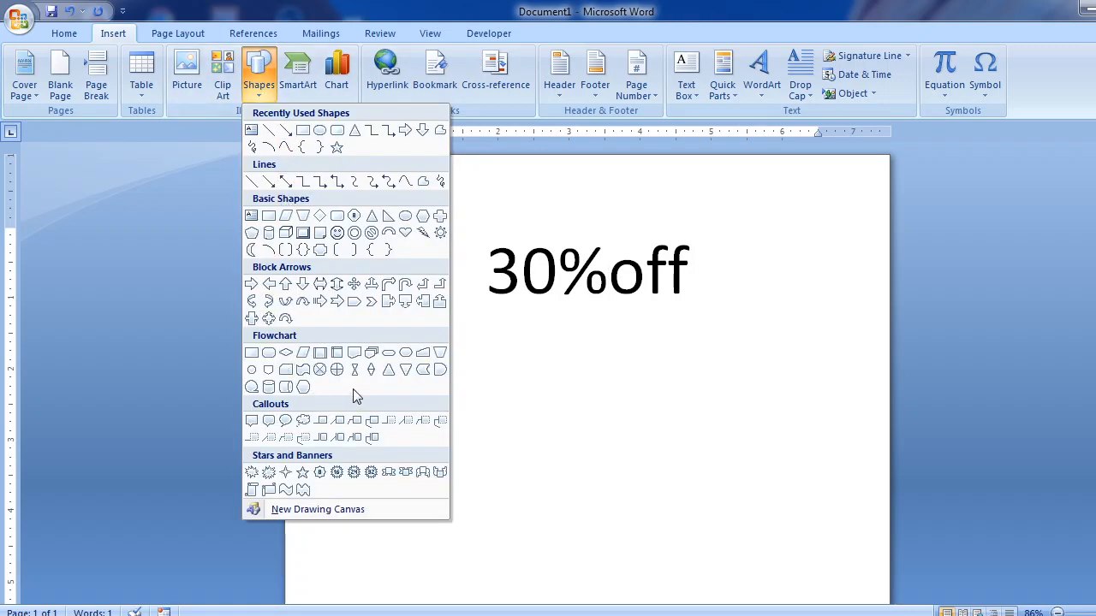
{"action": "left_click", "coordinate": [269, 474]}
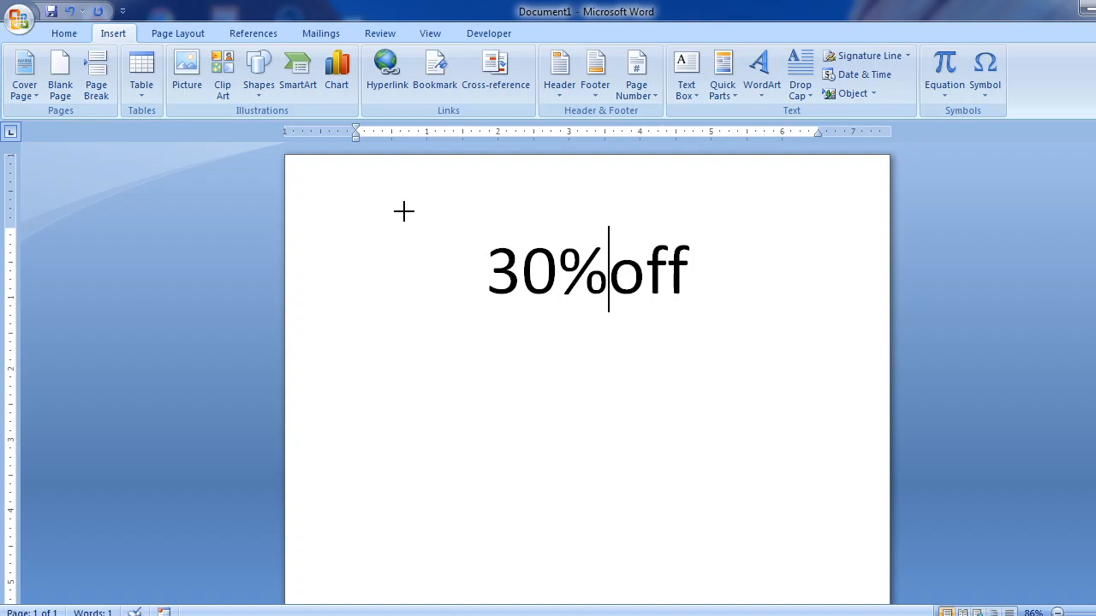
{"action": "mouse_move", "coordinate": [403, 211]}
{"action": "left_mouse_down"}
{"action": "mouse_move", "coordinate": [565, 334]}
{"action": "mouse_move", "coordinate": [665, 292]}
{"action": "mouse_move", "coordinate": [724, 338]}
{"action": "mouse_move", "coordinate": [771, 407]}
{"action": "mouse_move", "coordinate": [869, 470]}
{"action": "left_mouse_up"}
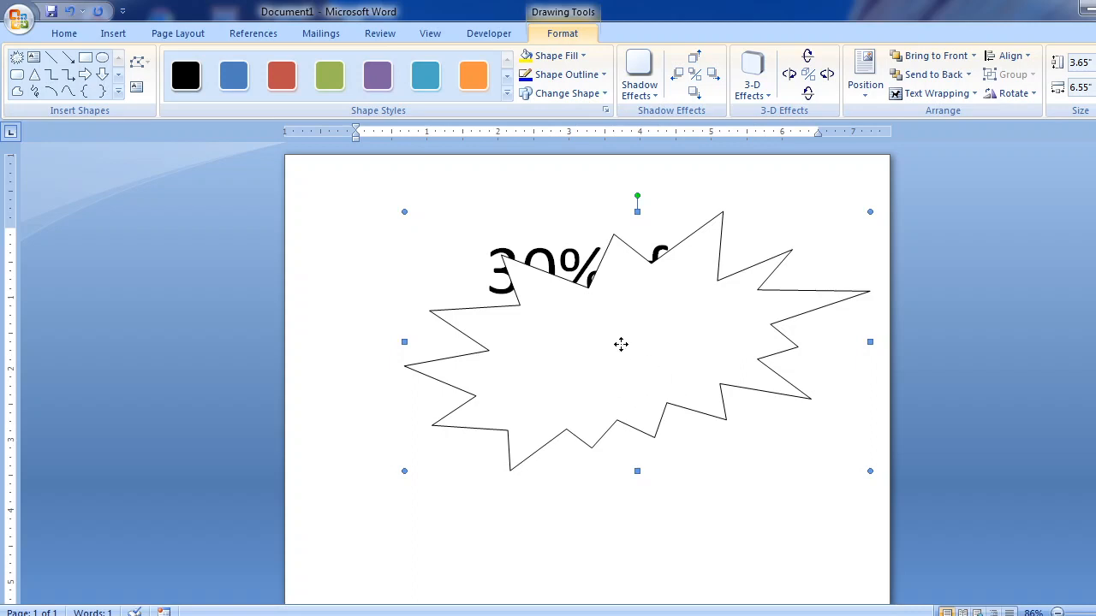
{"action": "left_click_drag", "start_coordinate": [621, 344], "coordinate": [584, 278]}
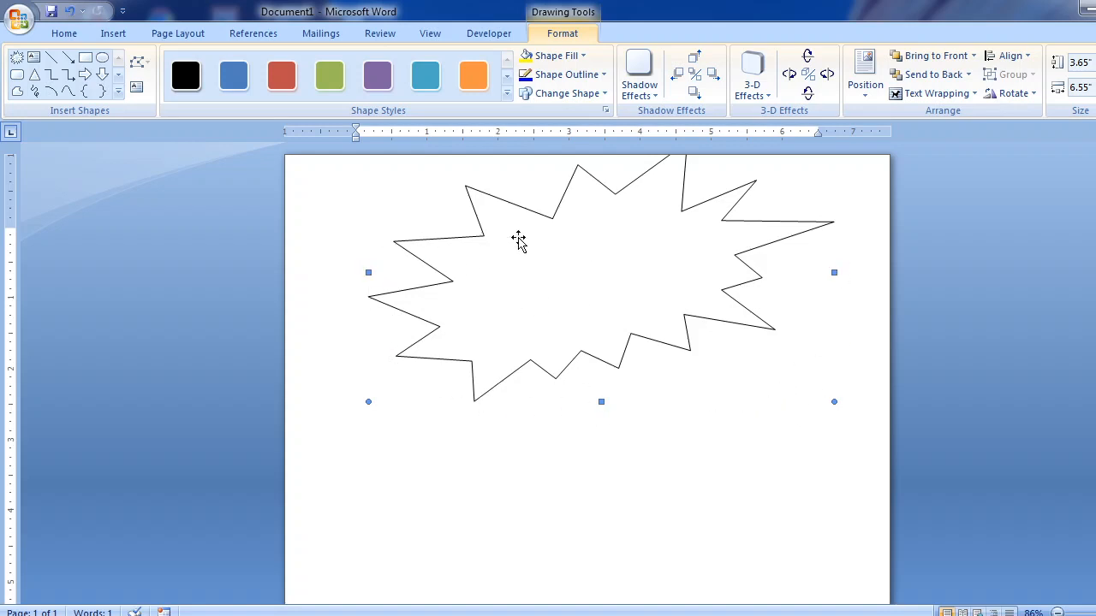
- Select the explosion shape and send it behind the 30%off text
{"action": "left_click", "coordinate": [386, 505]}
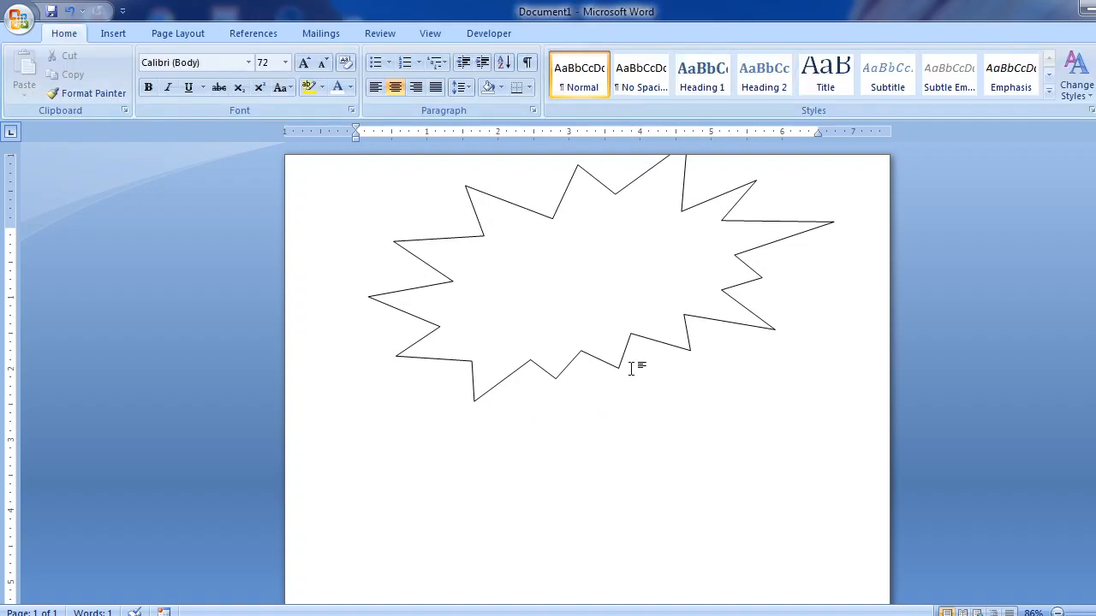
{"action": "left_click", "coordinate": [660, 327]}
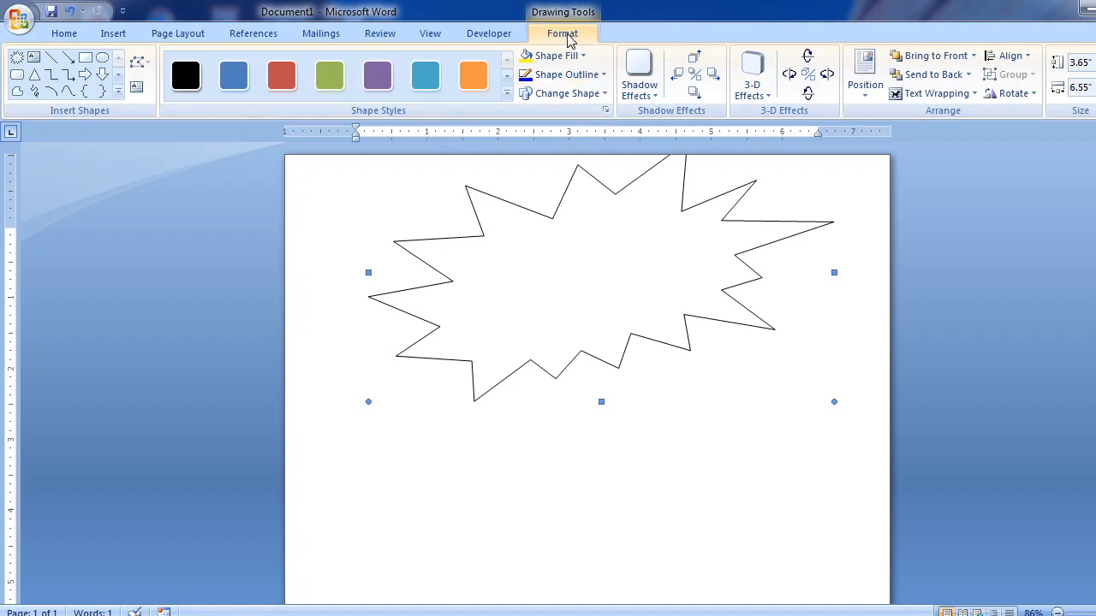
{"action": "left_click", "coordinate": [570, 502]}
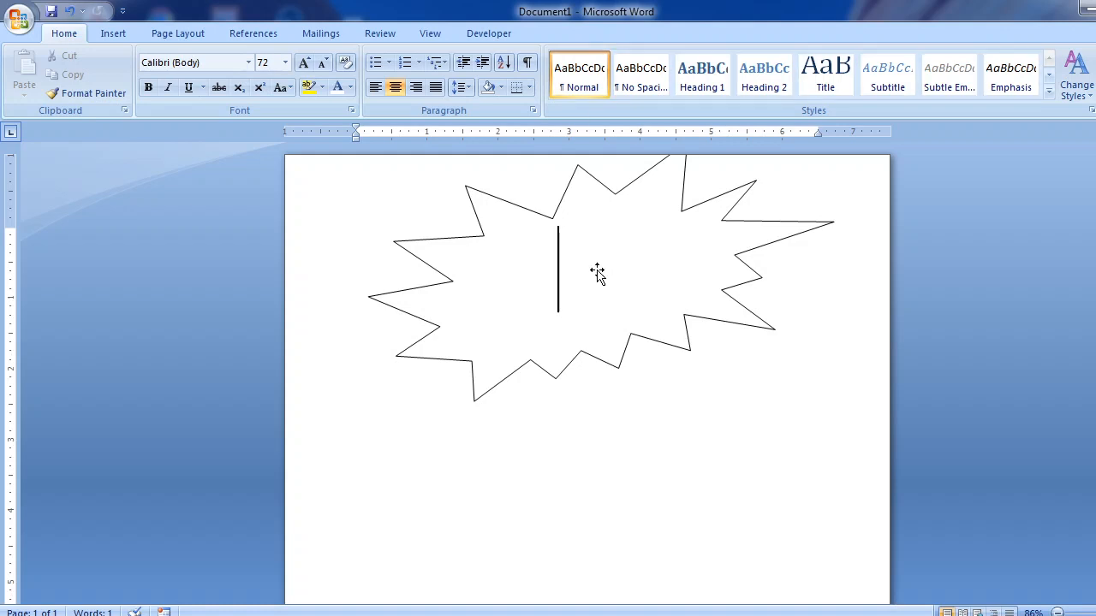
{"action": "left_click", "coordinate": [596, 346]}
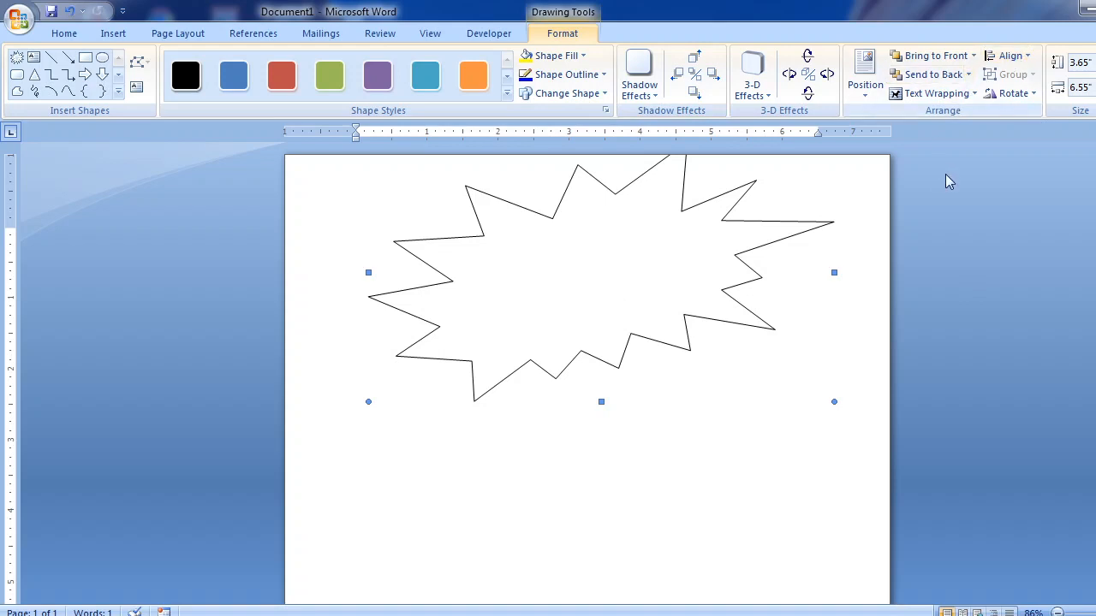
{"action": "left_click", "coordinate": [968, 76]}
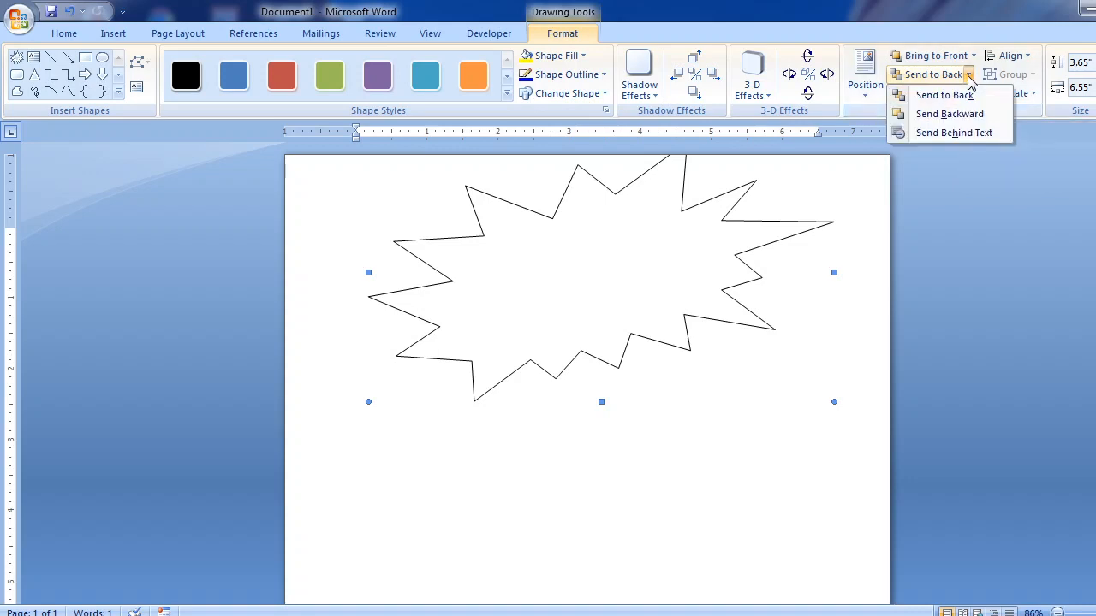
{"action": "left_click", "coordinate": [964, 133]}
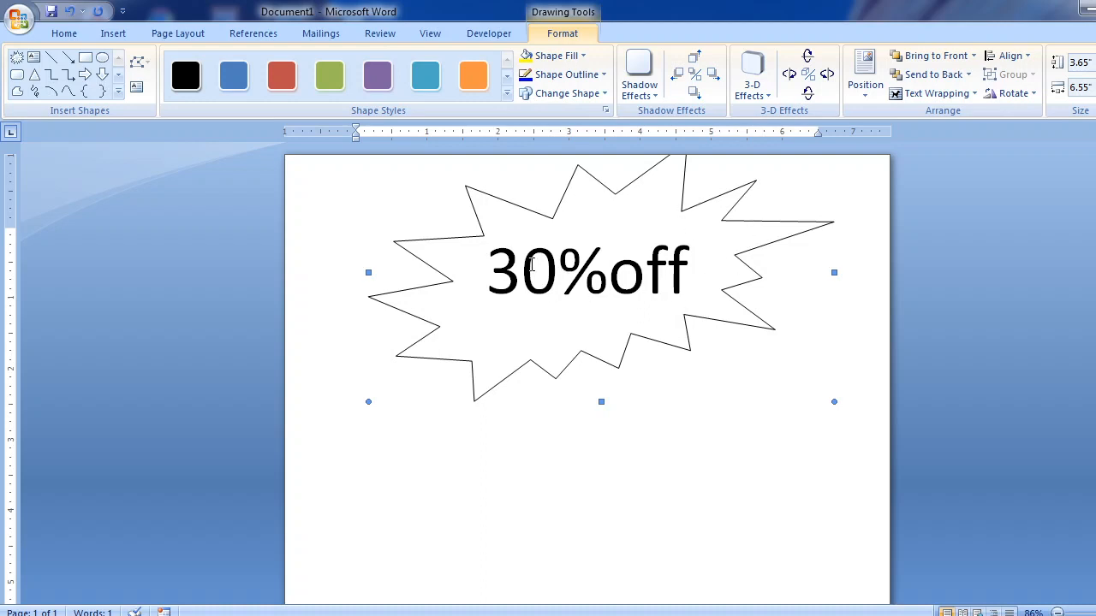
- Change the font color of the 30%off text to white
{"action": "triple_click", "coordinate": [505, 267]}
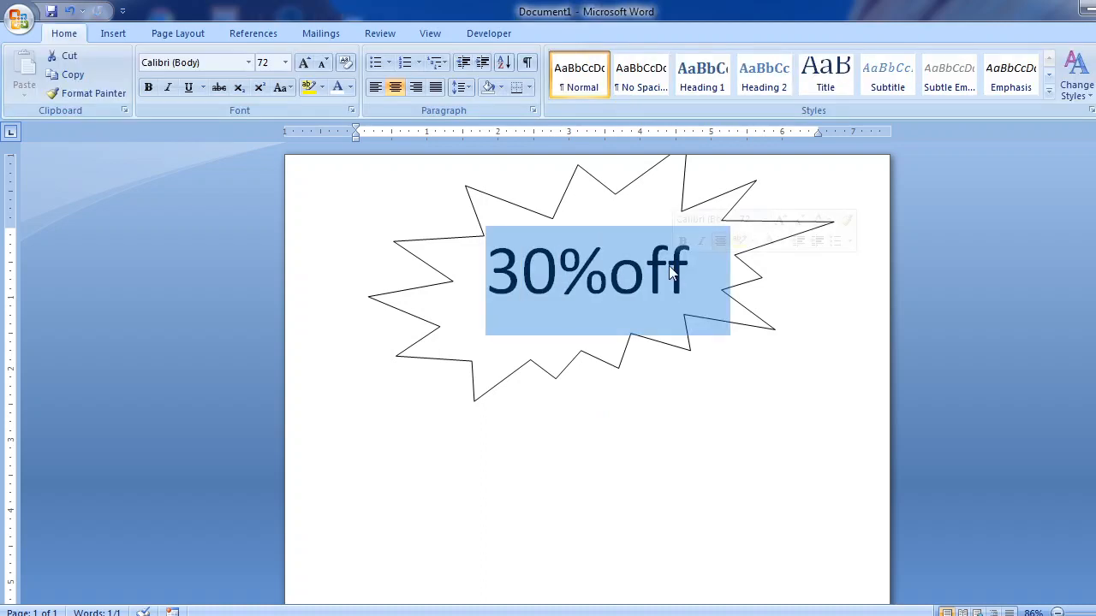
{"action": "left_click", "coordinate": [350, 87]}
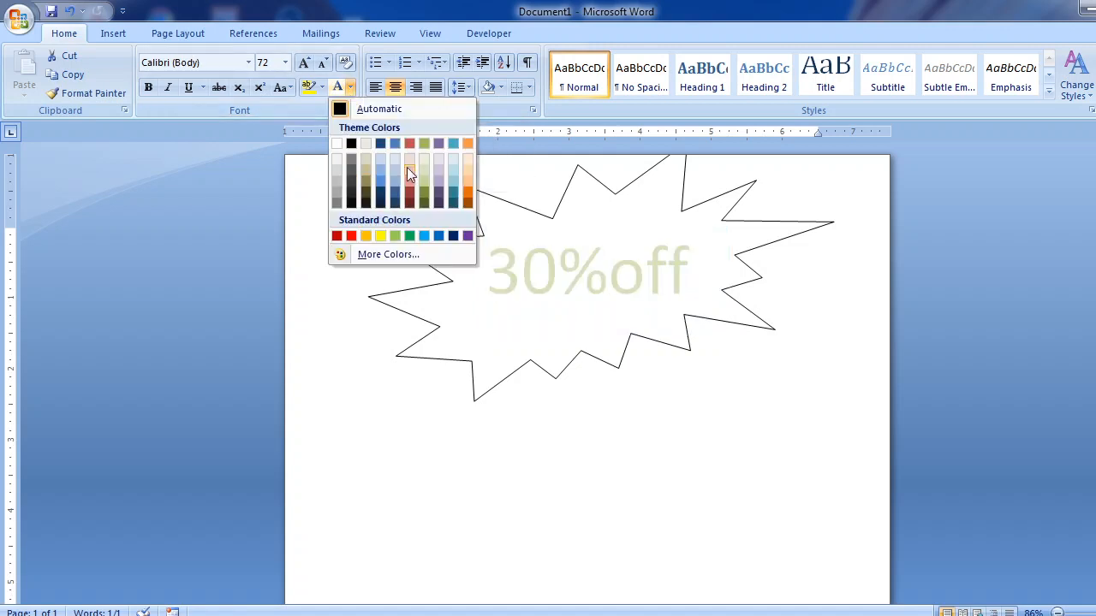
{"action": "left_click", "coordinate": [341, 145]}
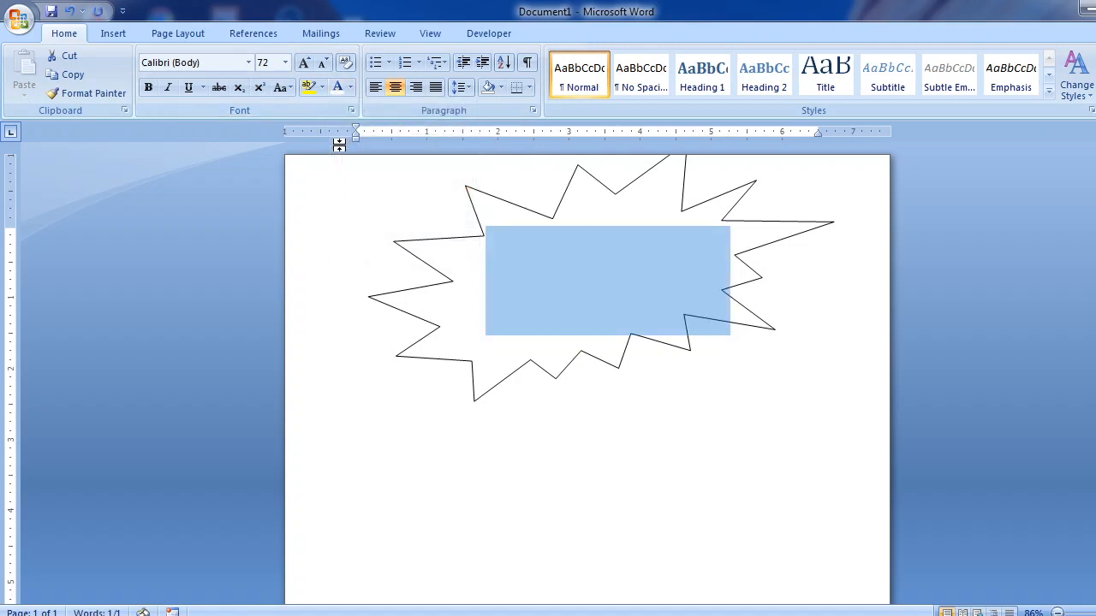
{"action": "left_click", "coordinate": [474, 272]}
{"action": "key", "text": "End"}
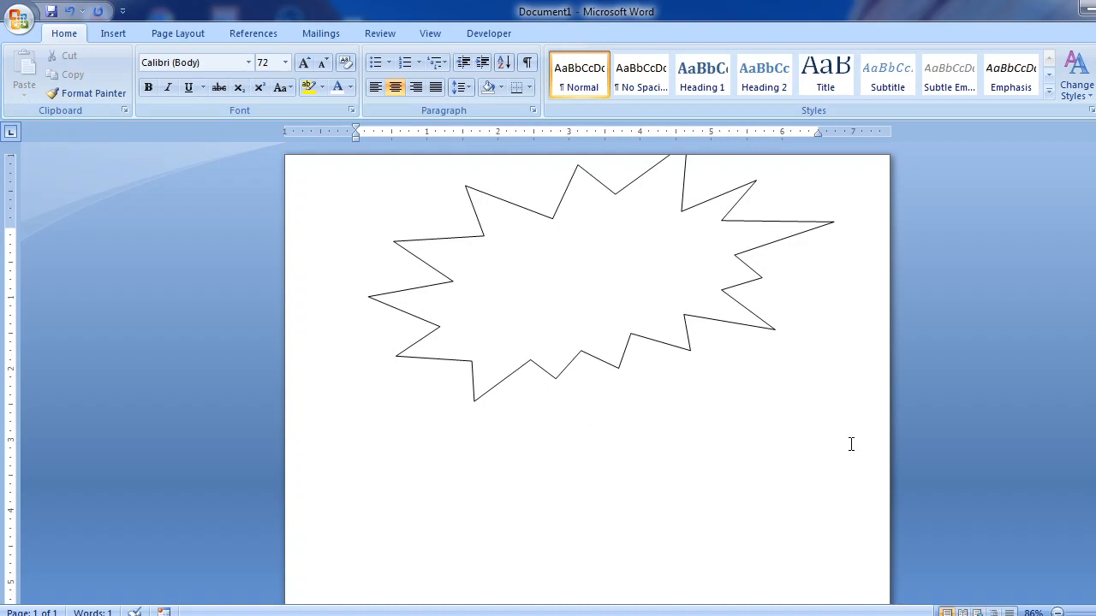
- Apply the black Colored Fill, White Outline - Dark style to the explosion shape and deselect it
{"action": "left_click", "coordinate": [548, 357]}
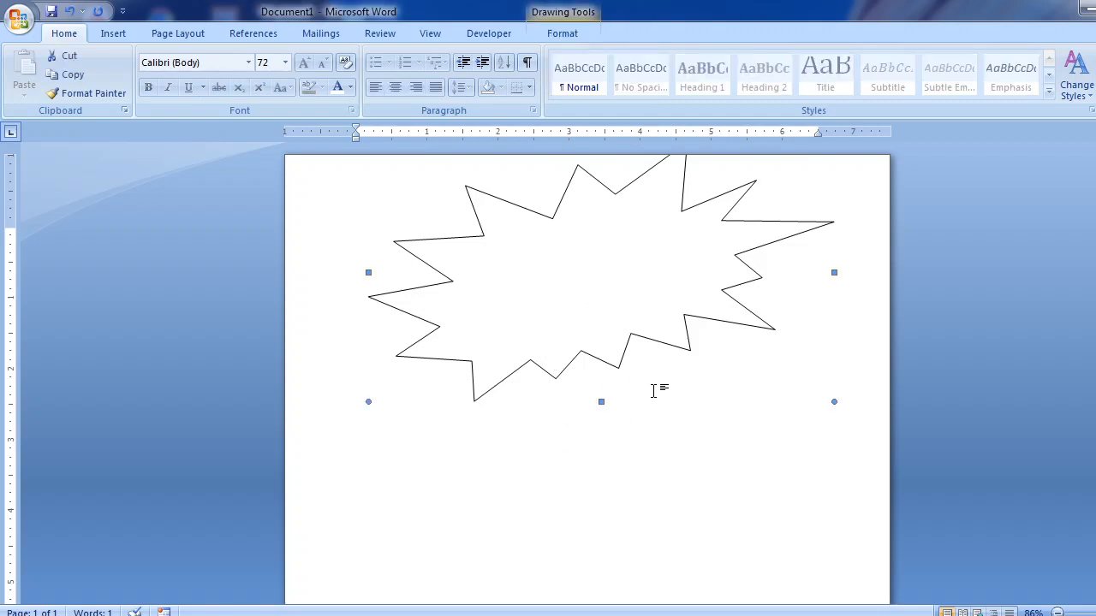
{"action": "left_click", "coordinate": [562, 36]}
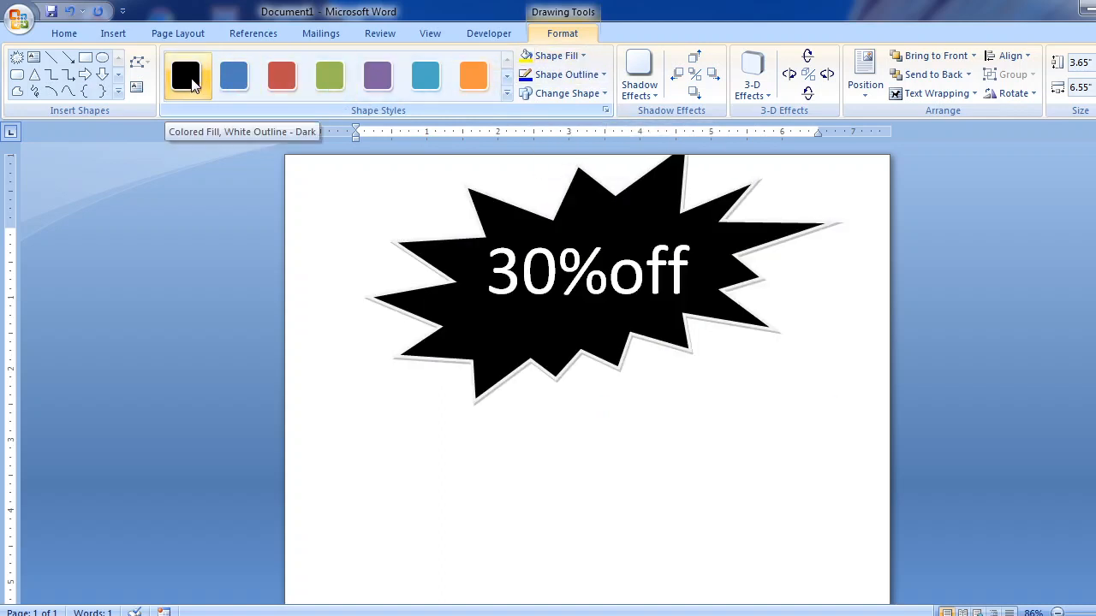
{"action": "left_click", "coordinate": [189, 81]}
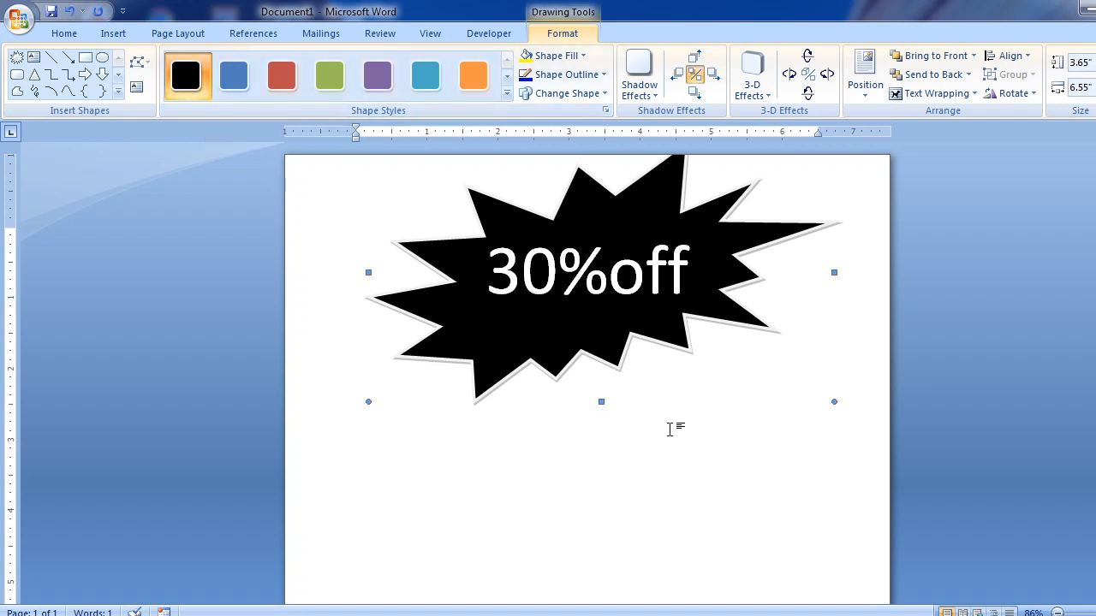
{"action": "left_click", "coordinate": [681, 508]}
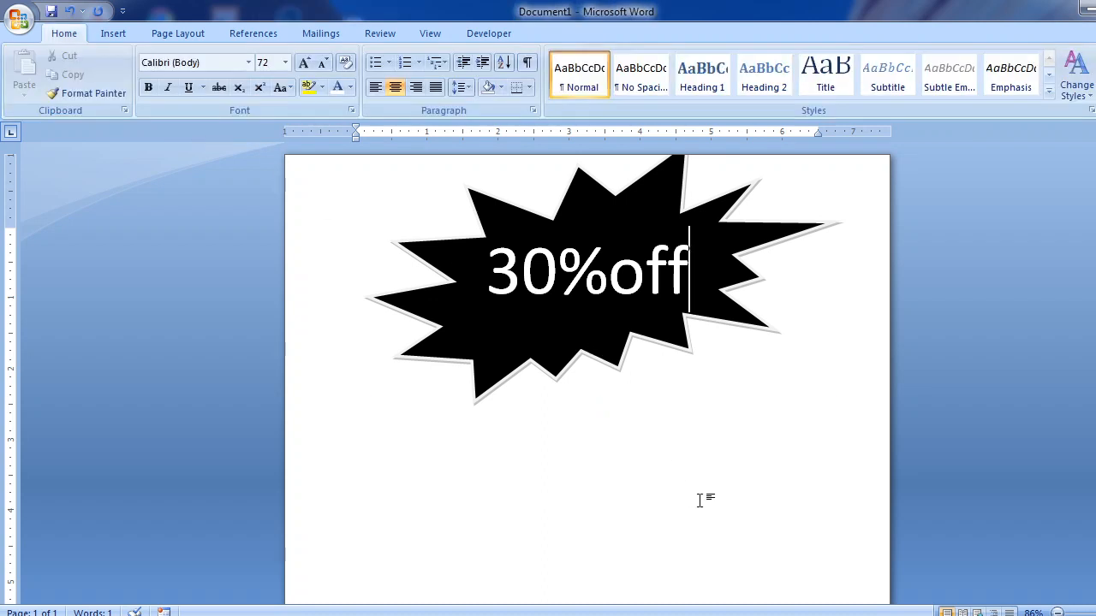